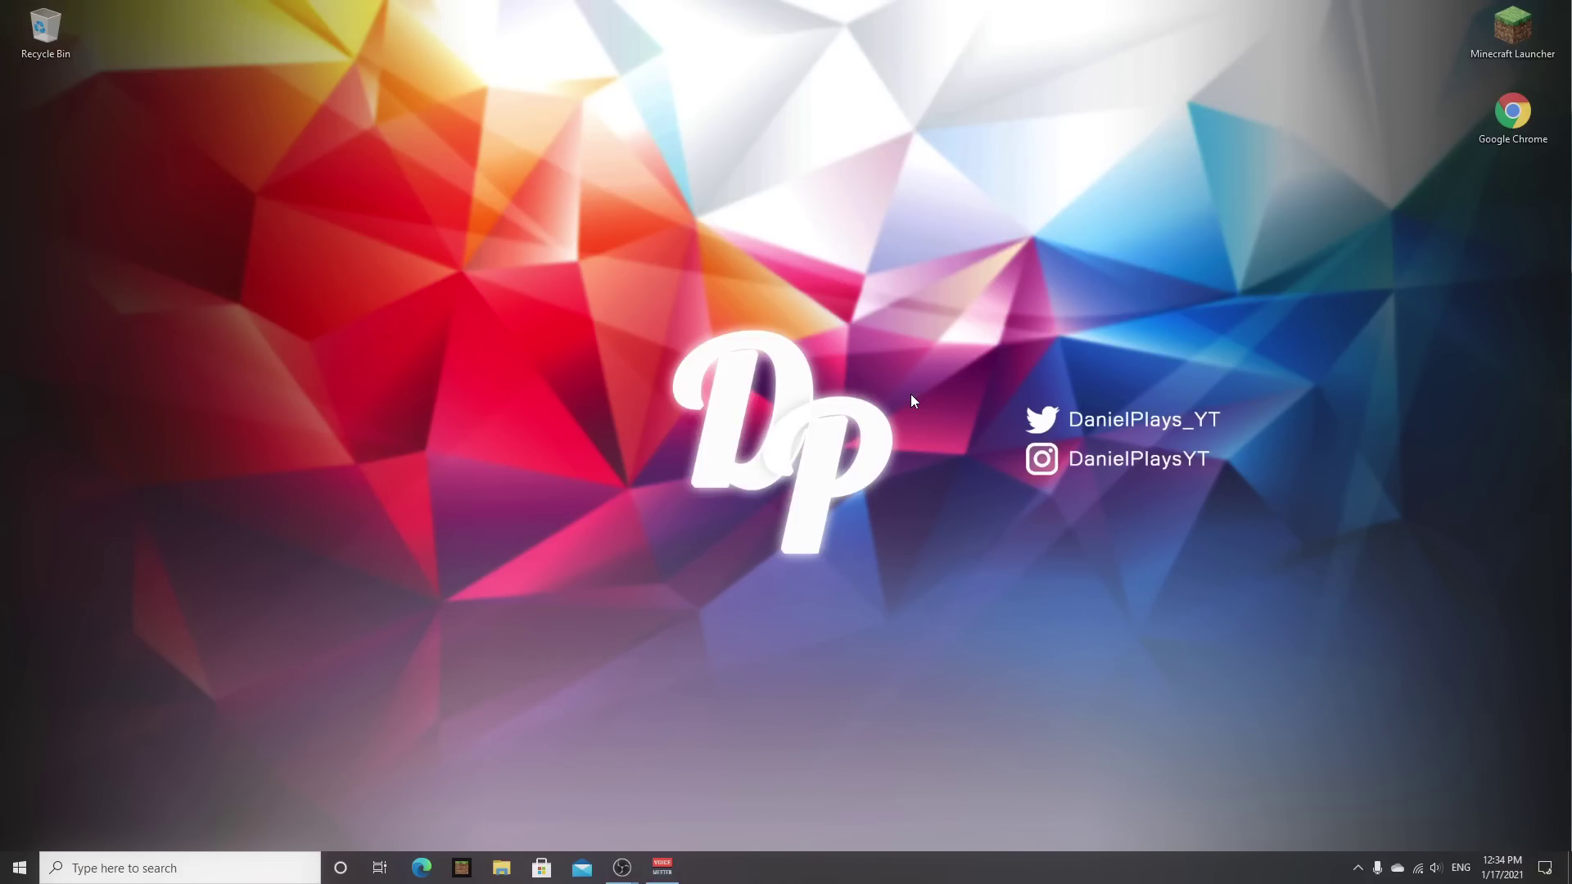
Run the Latest release 1.16.5 of Minecraft: Java Edition once from the Minecraft Launcher, and quit the game from its title screen.
double_click(1508, 49)
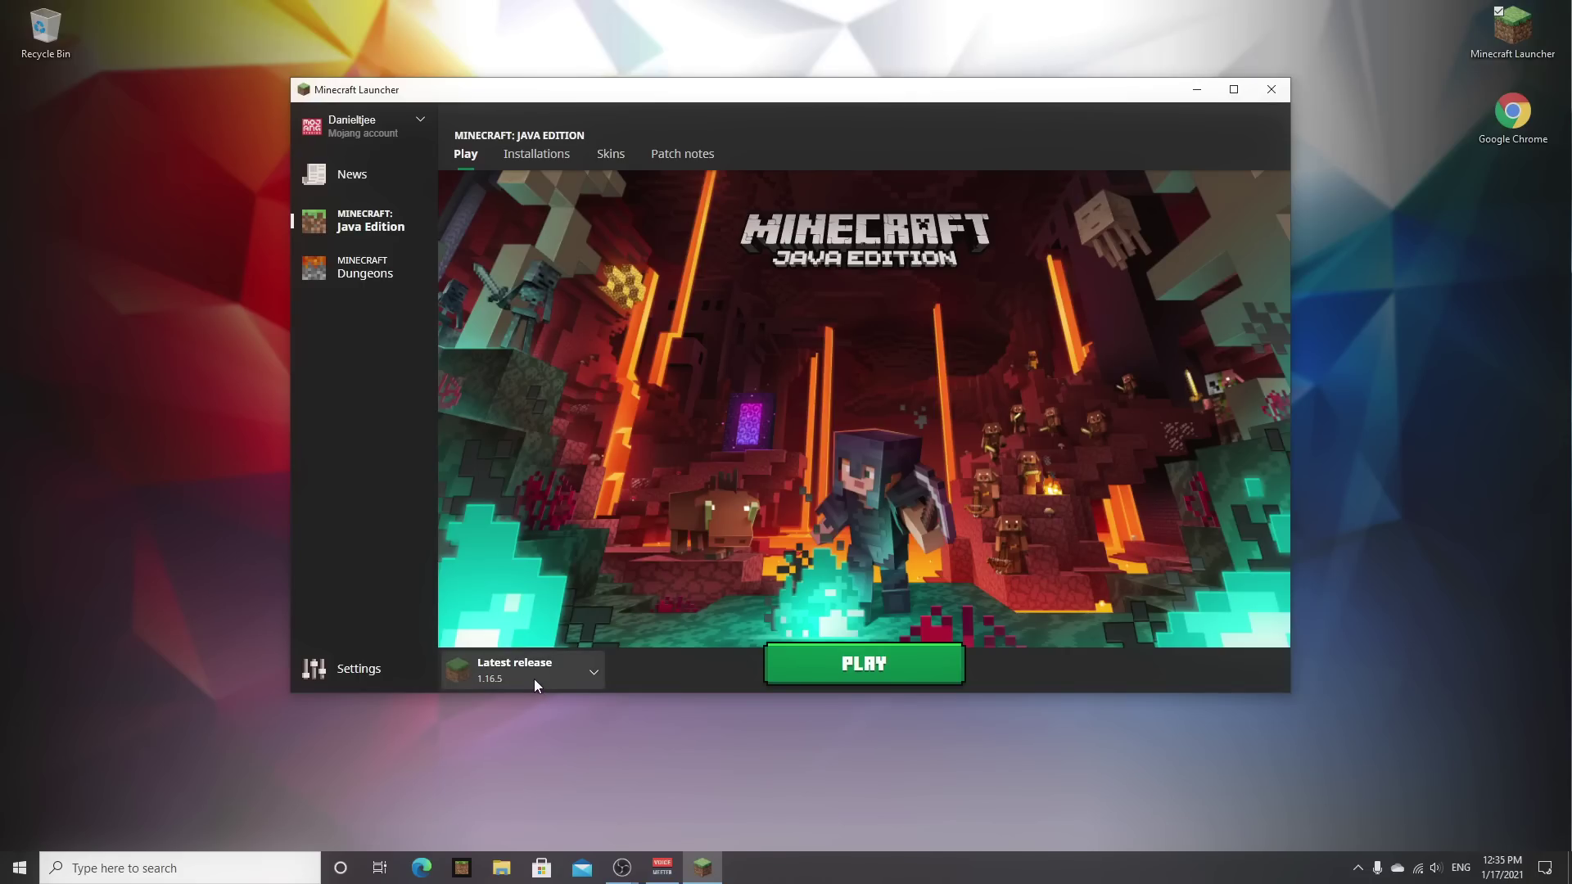
left_click(532, 678)
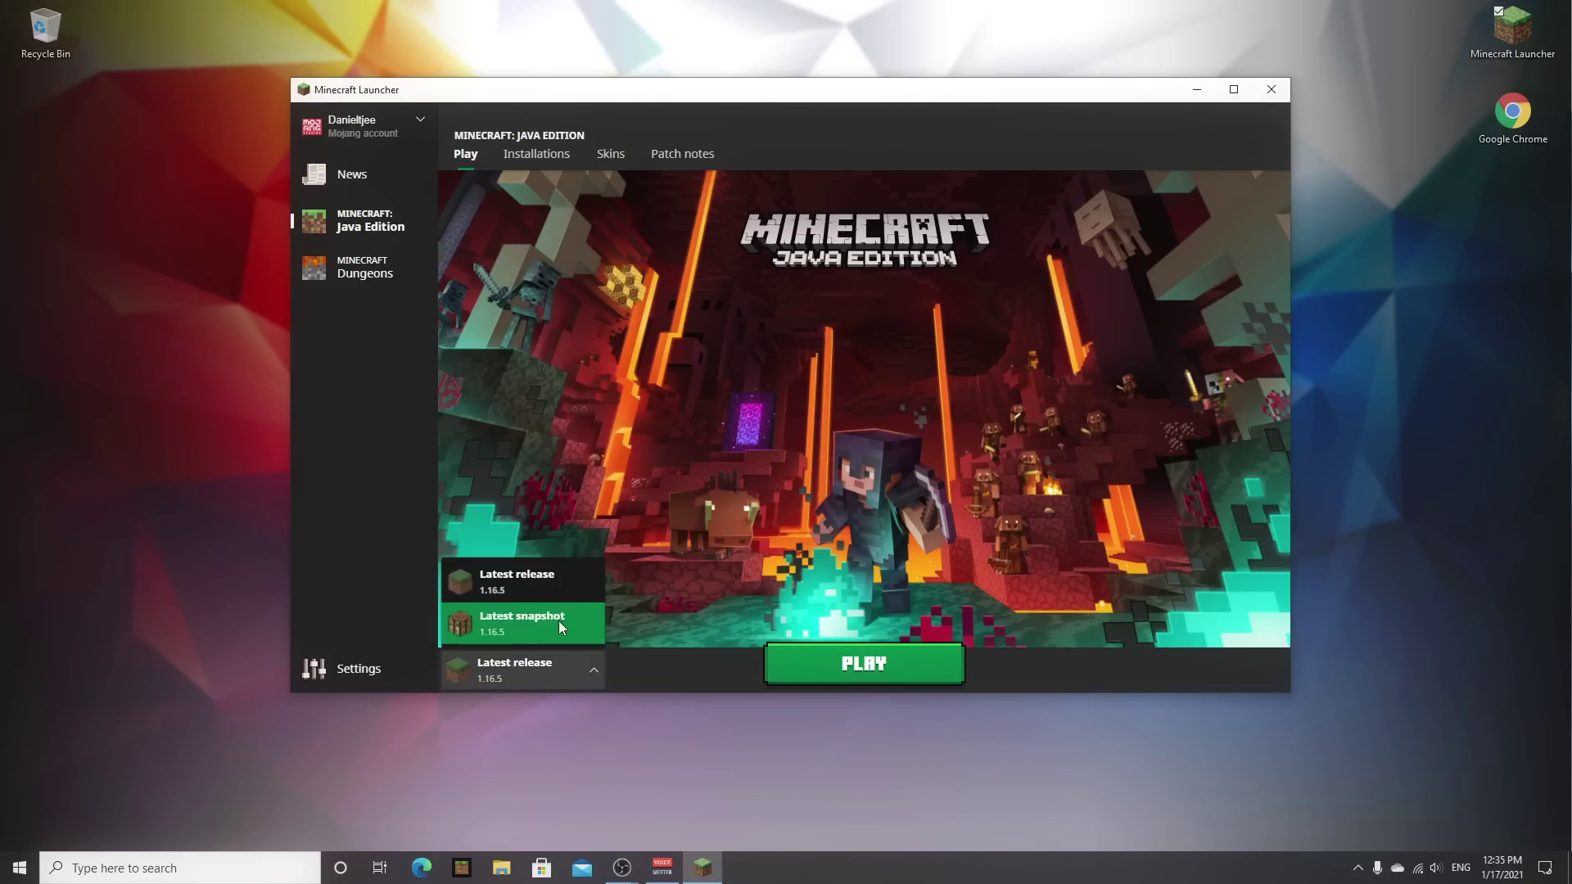
left_click(501, 594)
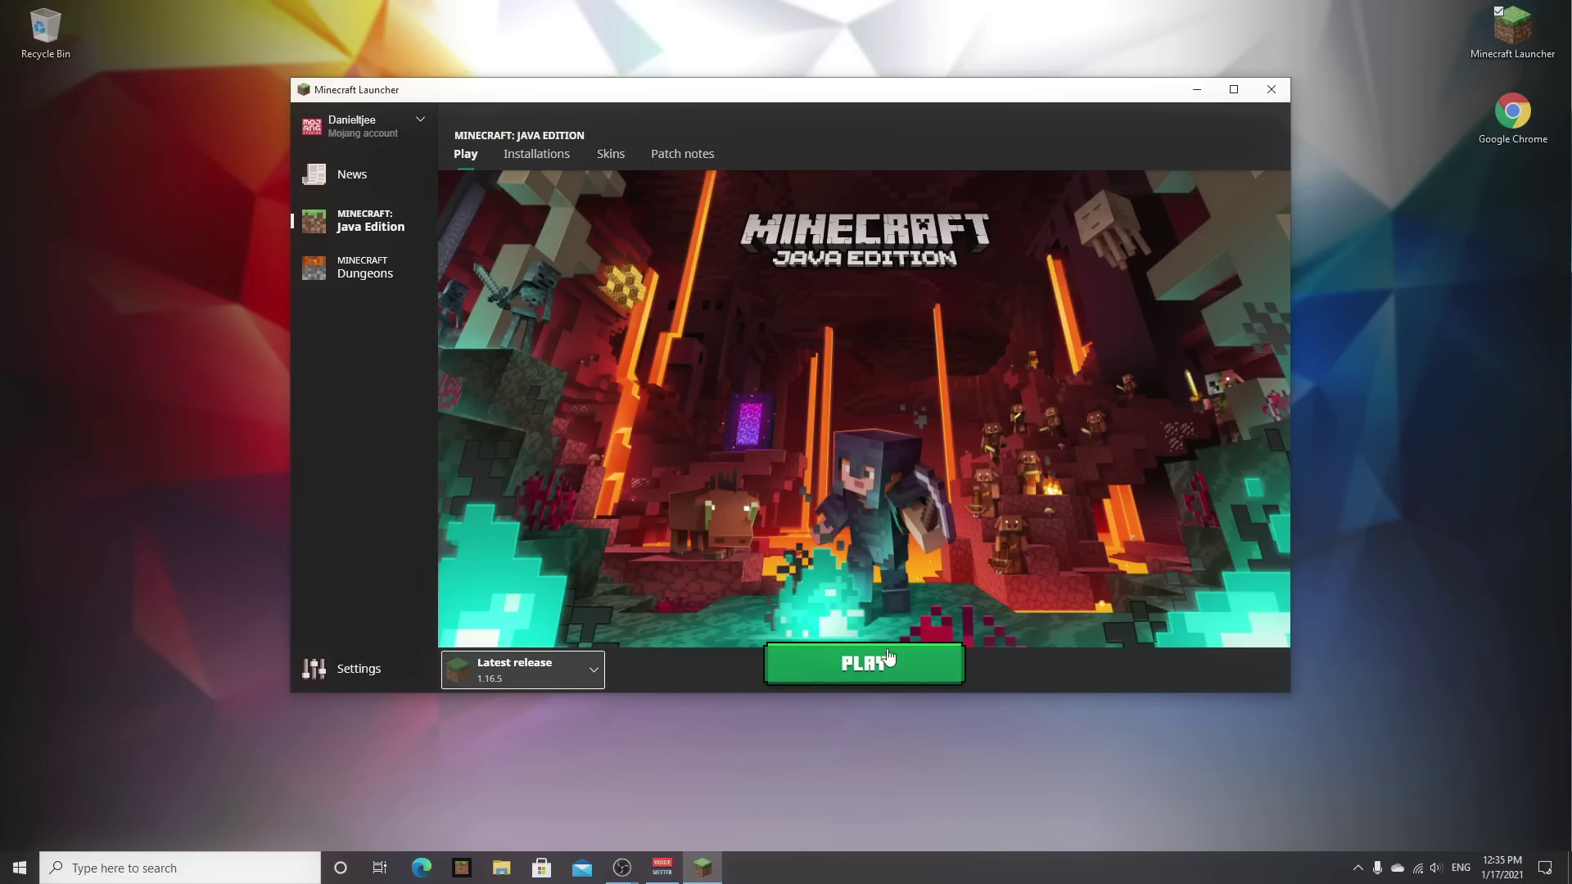
left_click(862, 669)
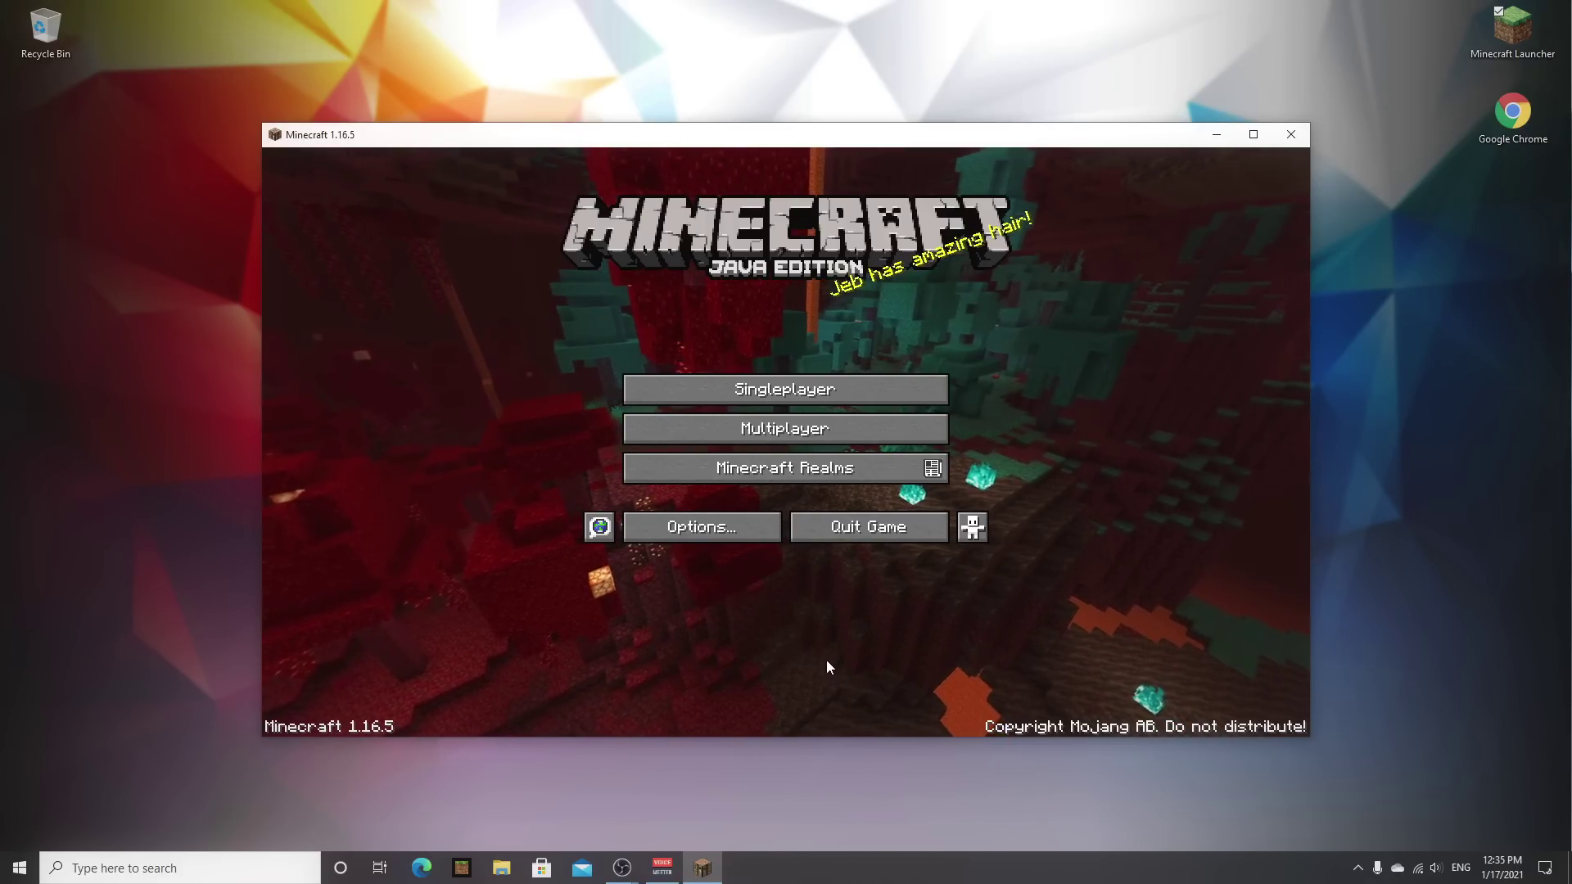
left_click(867, 533)
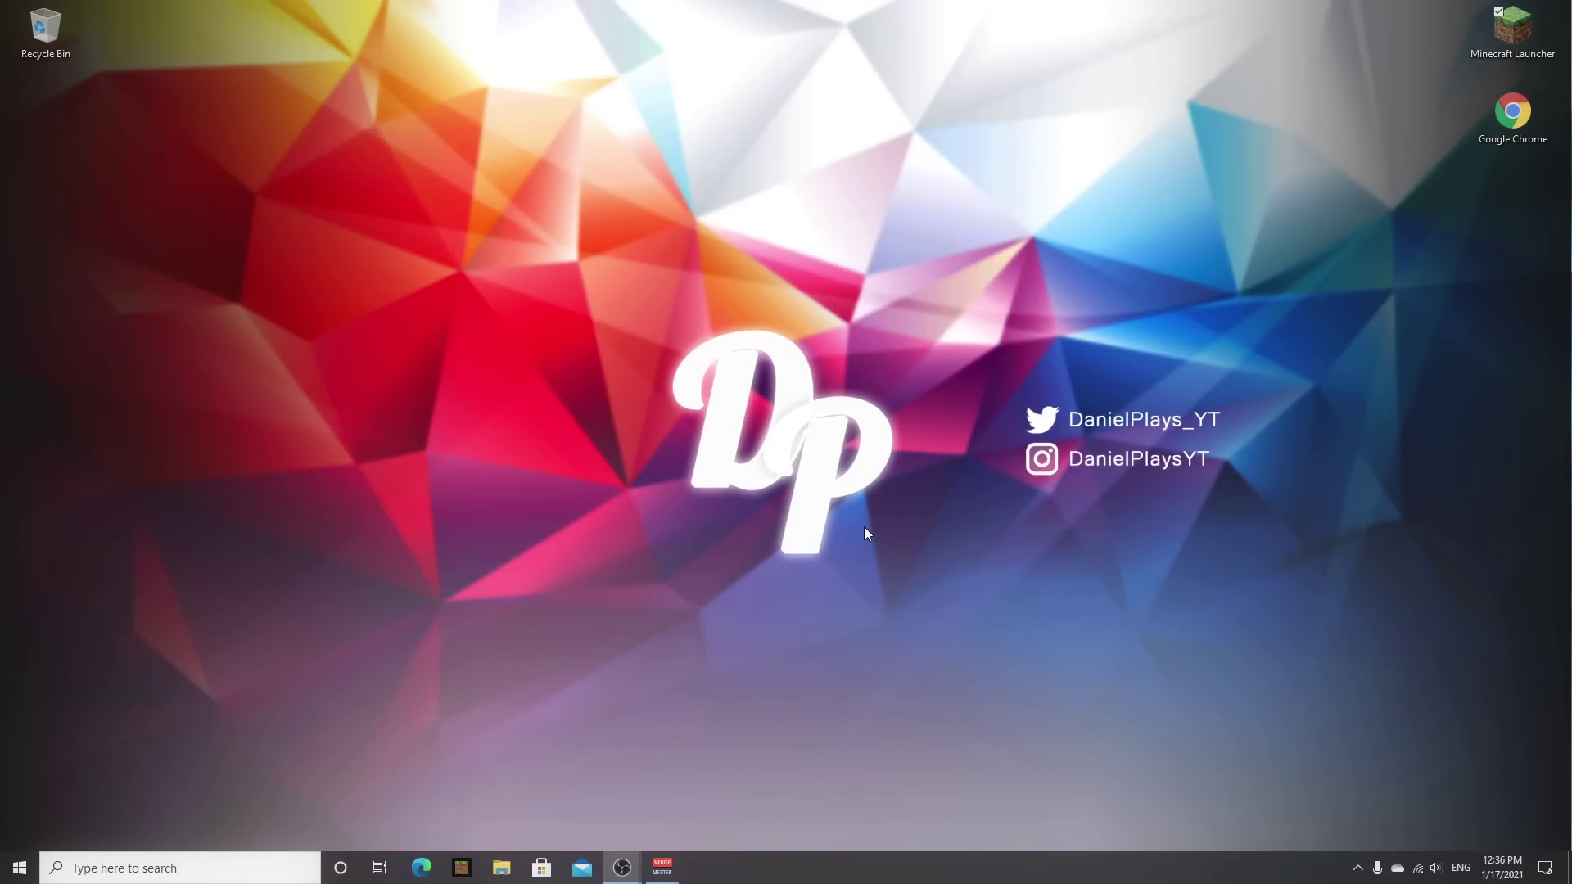
In Google Chrome, request OptiFine HD U G6 for Minecraft 1.16.5 from the OptiFine downloads page and skip the advertisement.
double_click(1510, 118)
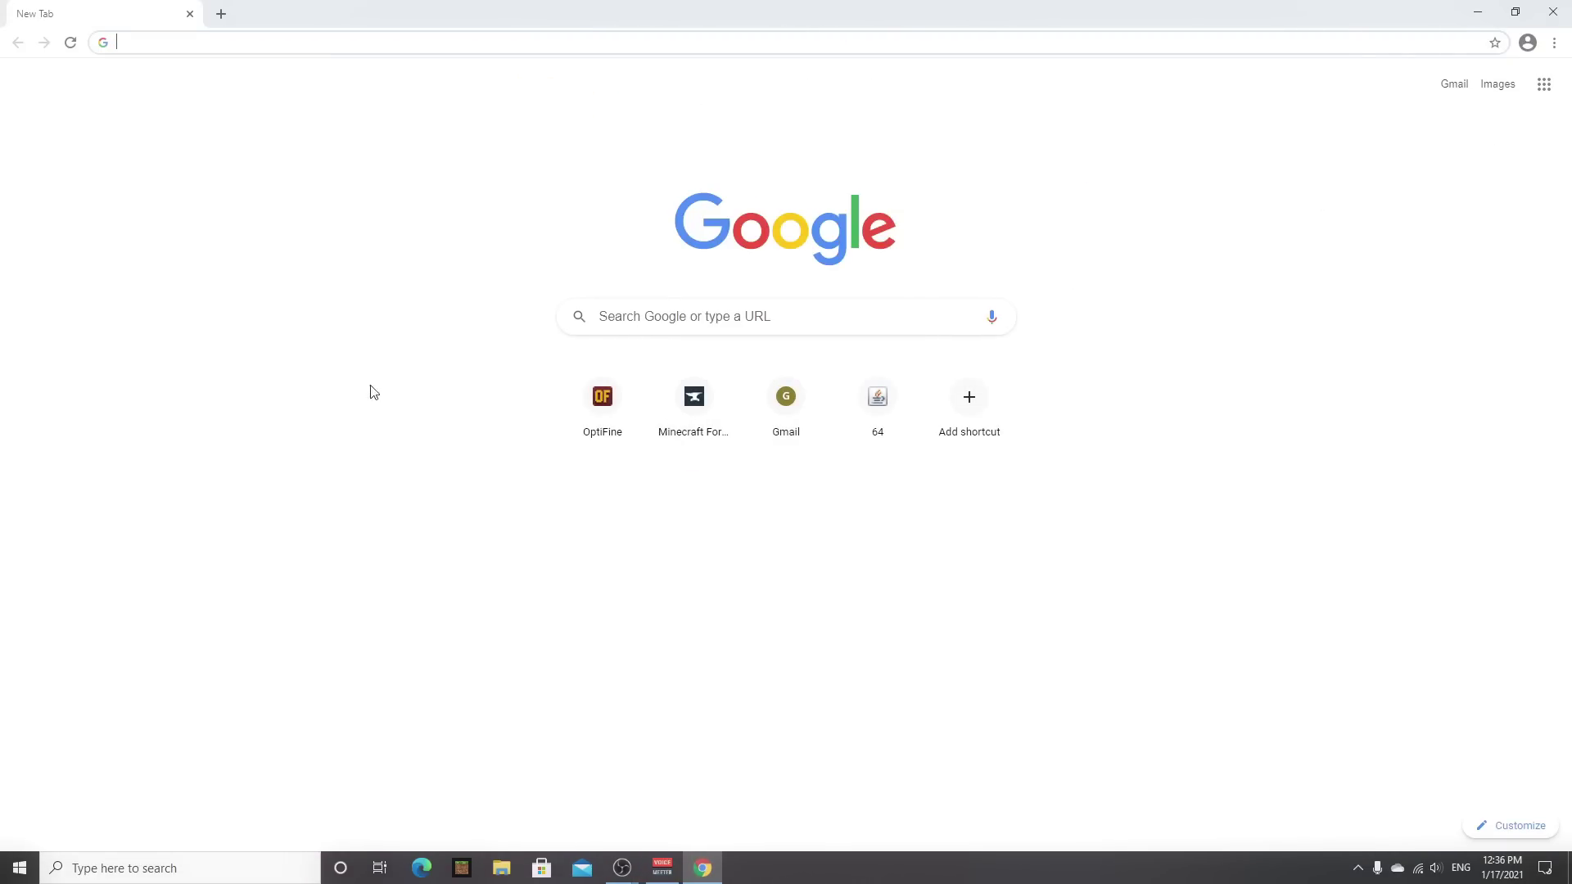
left_click(602, 401)
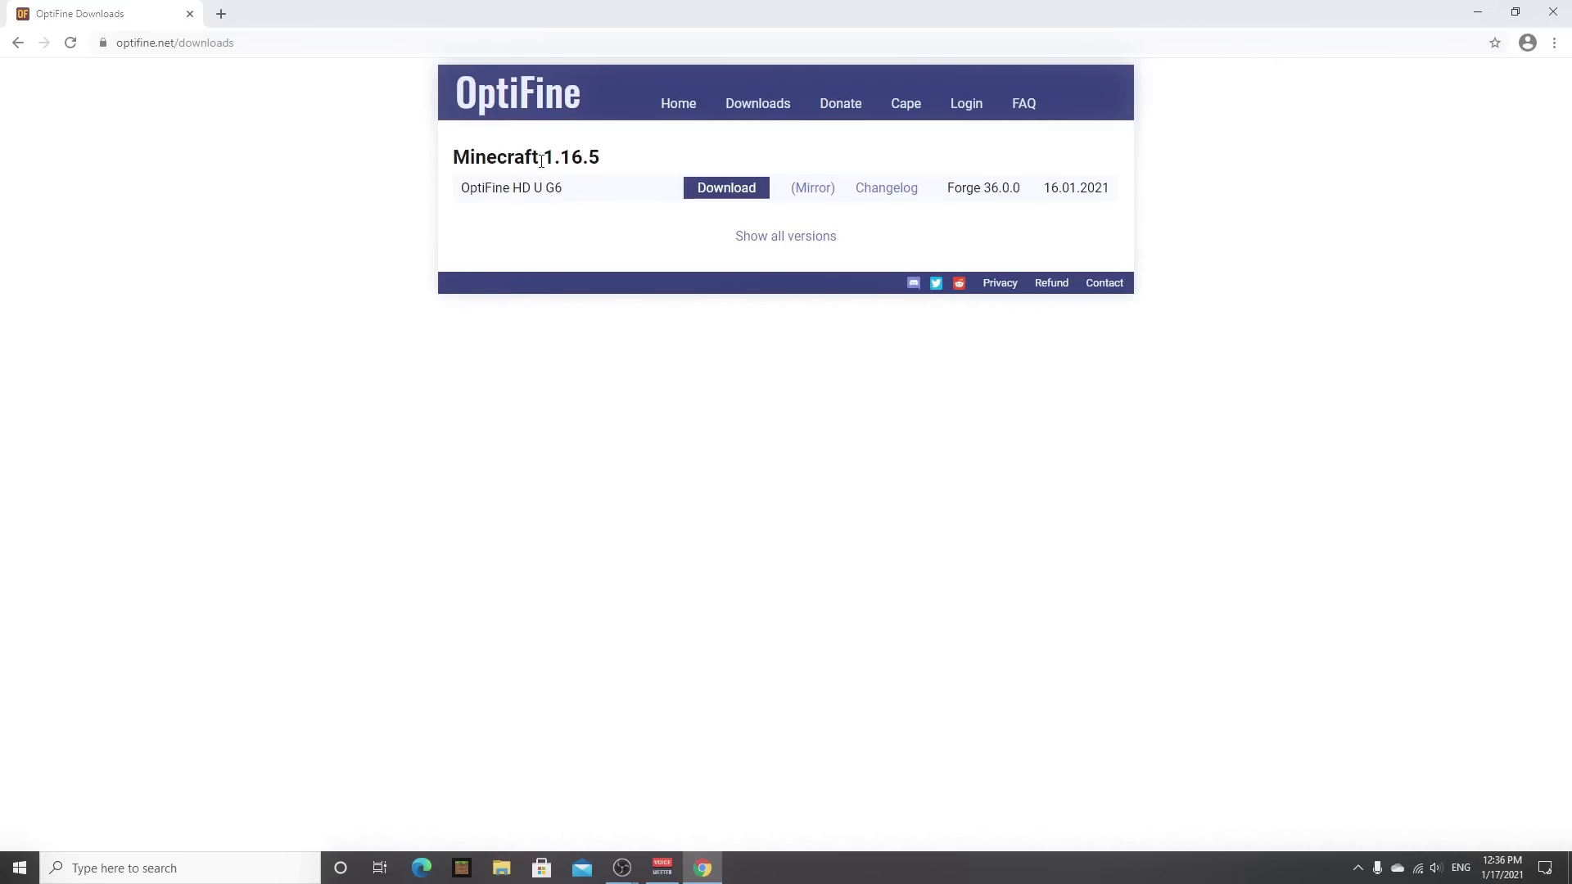
left_click_drag(542, 157, 604, 160)
left_click(488, 189)
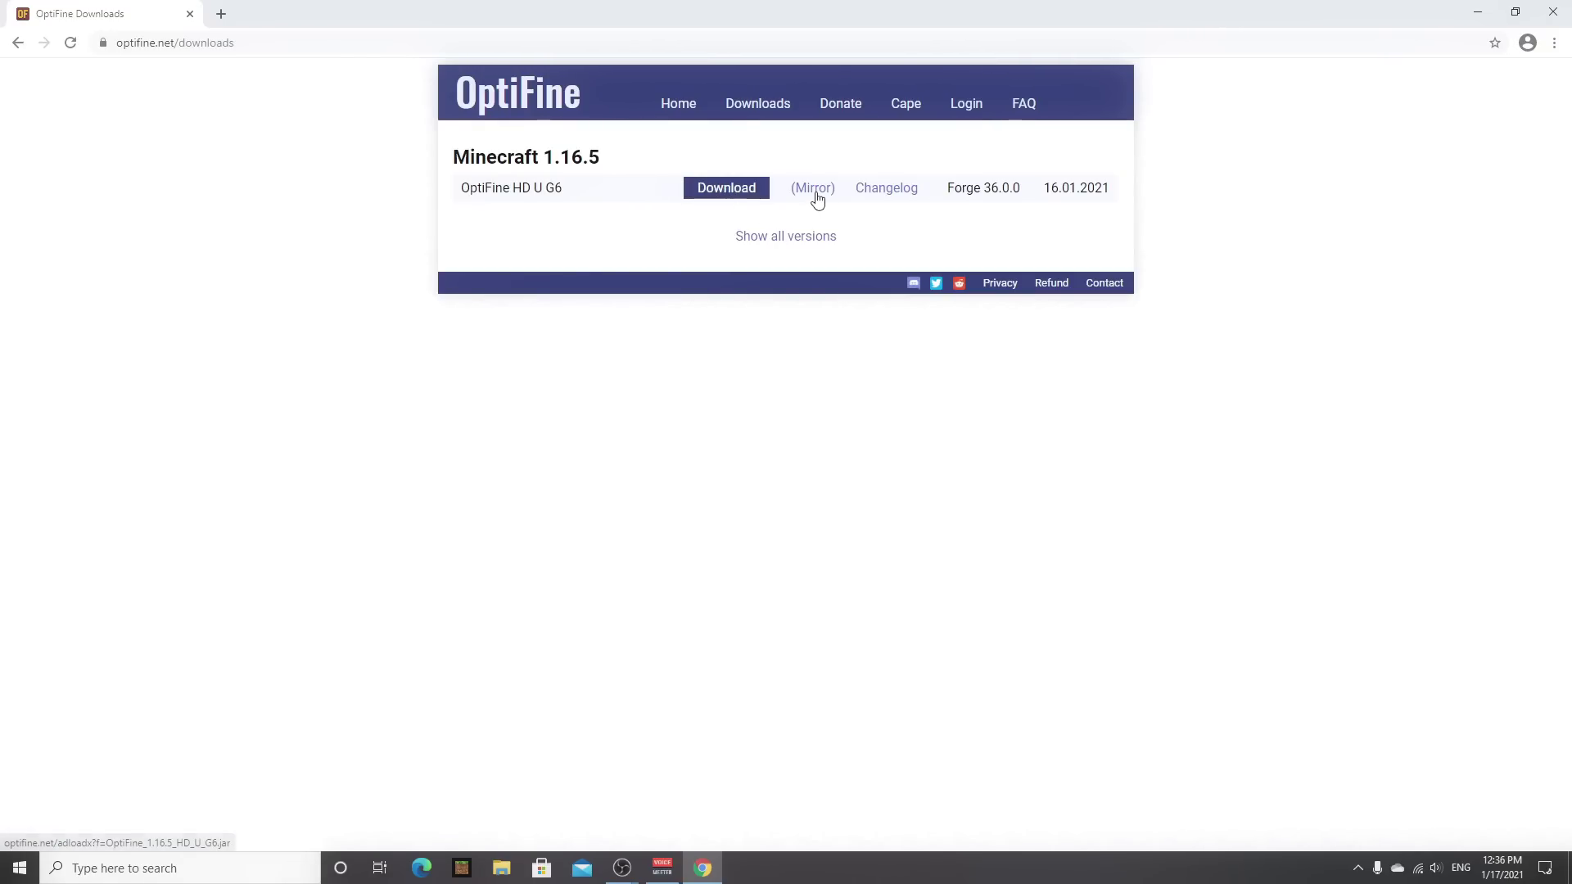
left_click(728, 190)
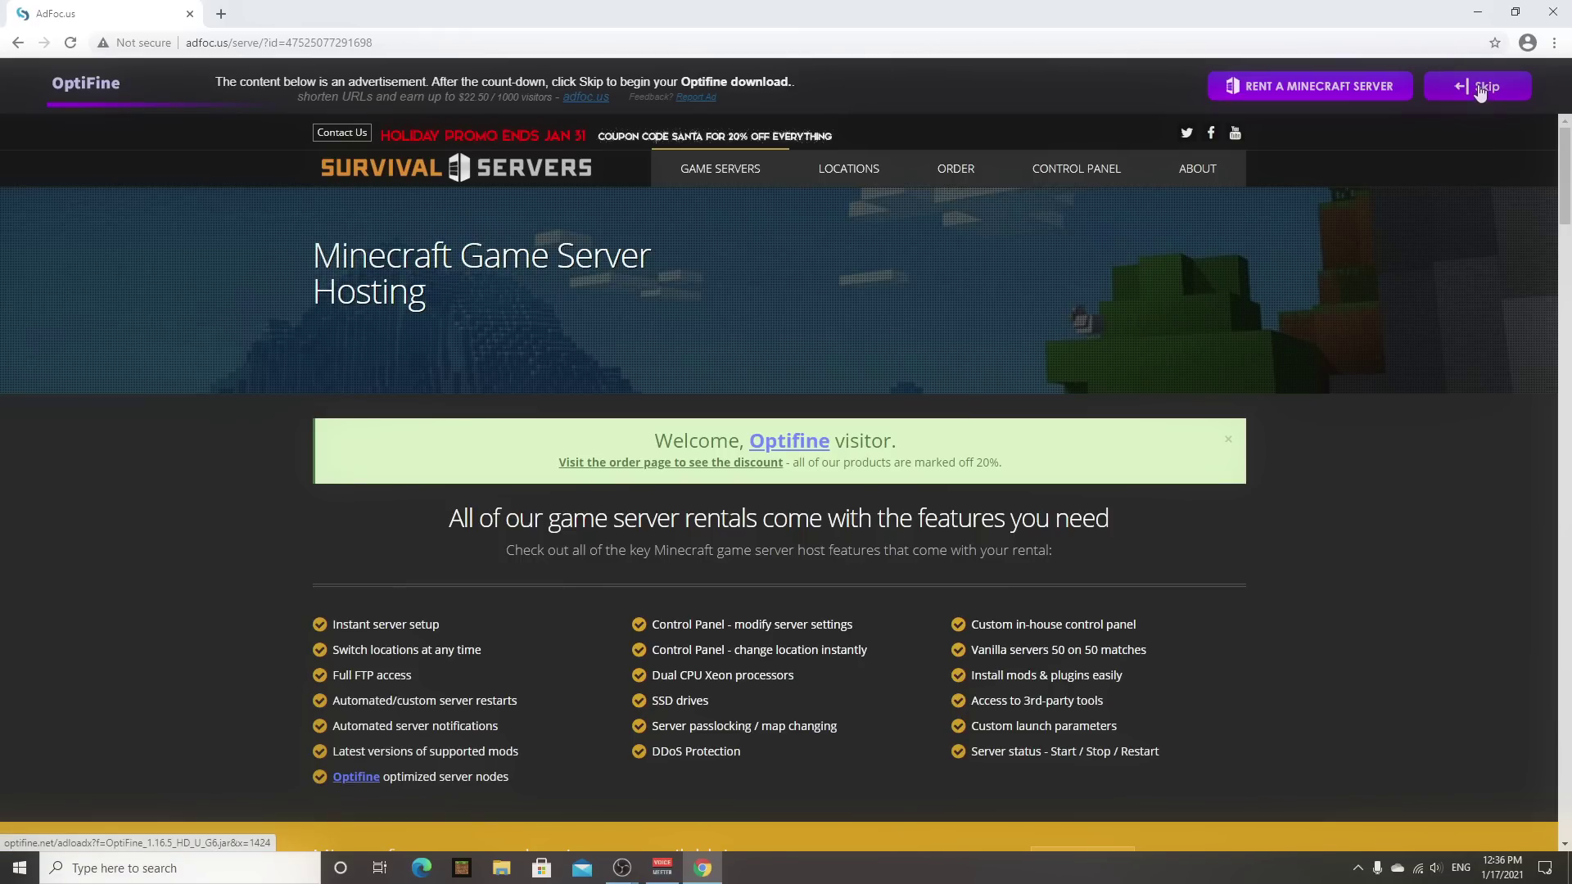
left_click(1480, 90)
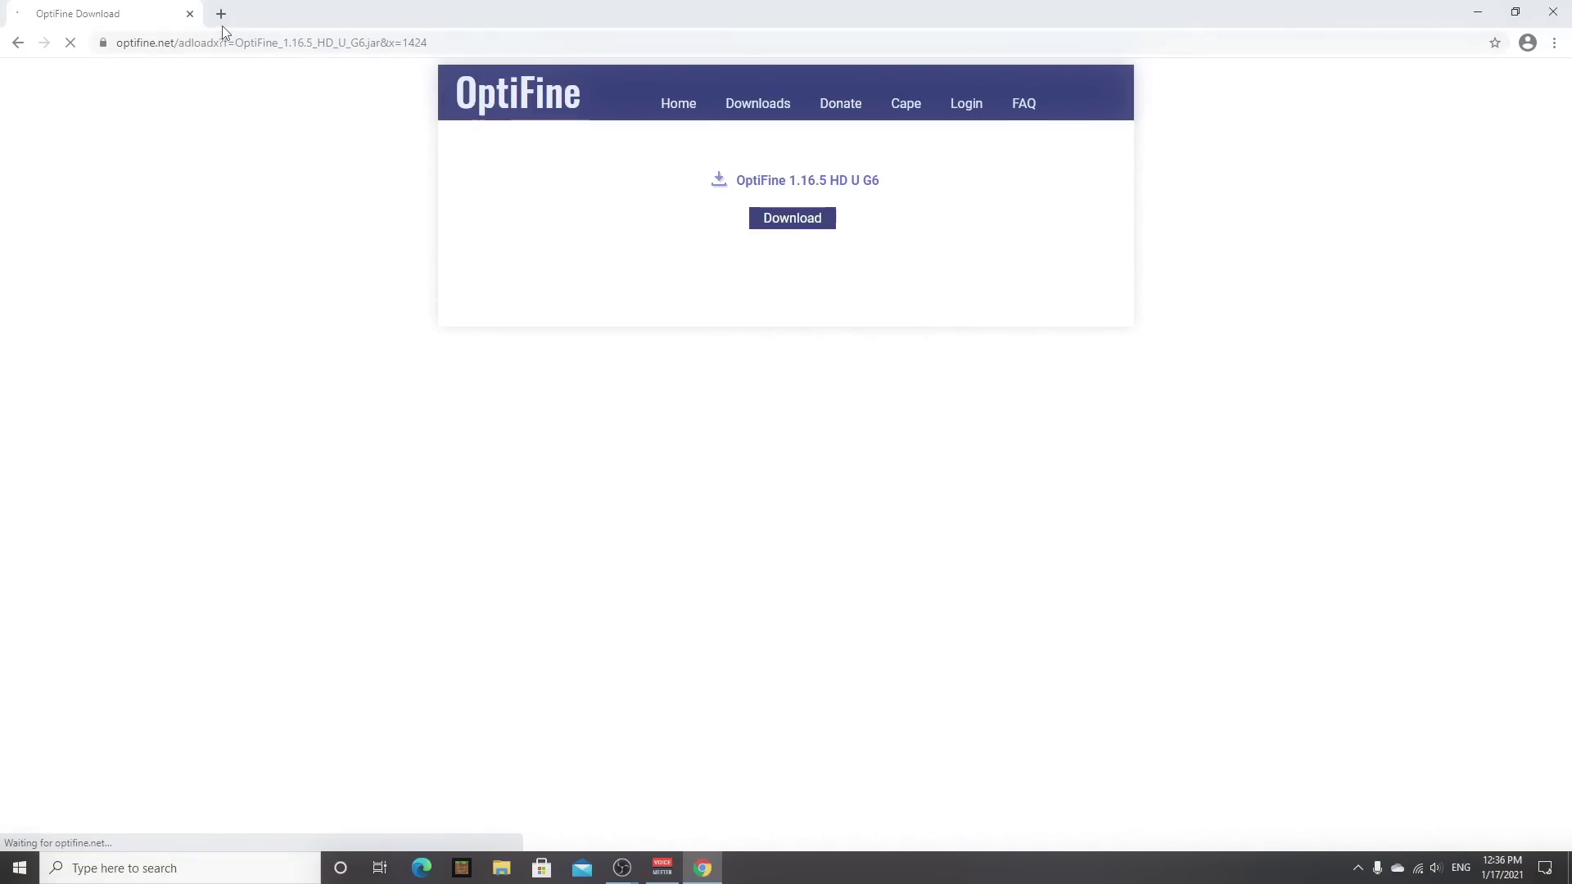
Download OptiFine_1.16.5_HD_U_G6.jar, keep the file despite the browser warning, and close the OptiFine page, leaving a new tab open.
left_click(220, 15)
left_click(127, 16)
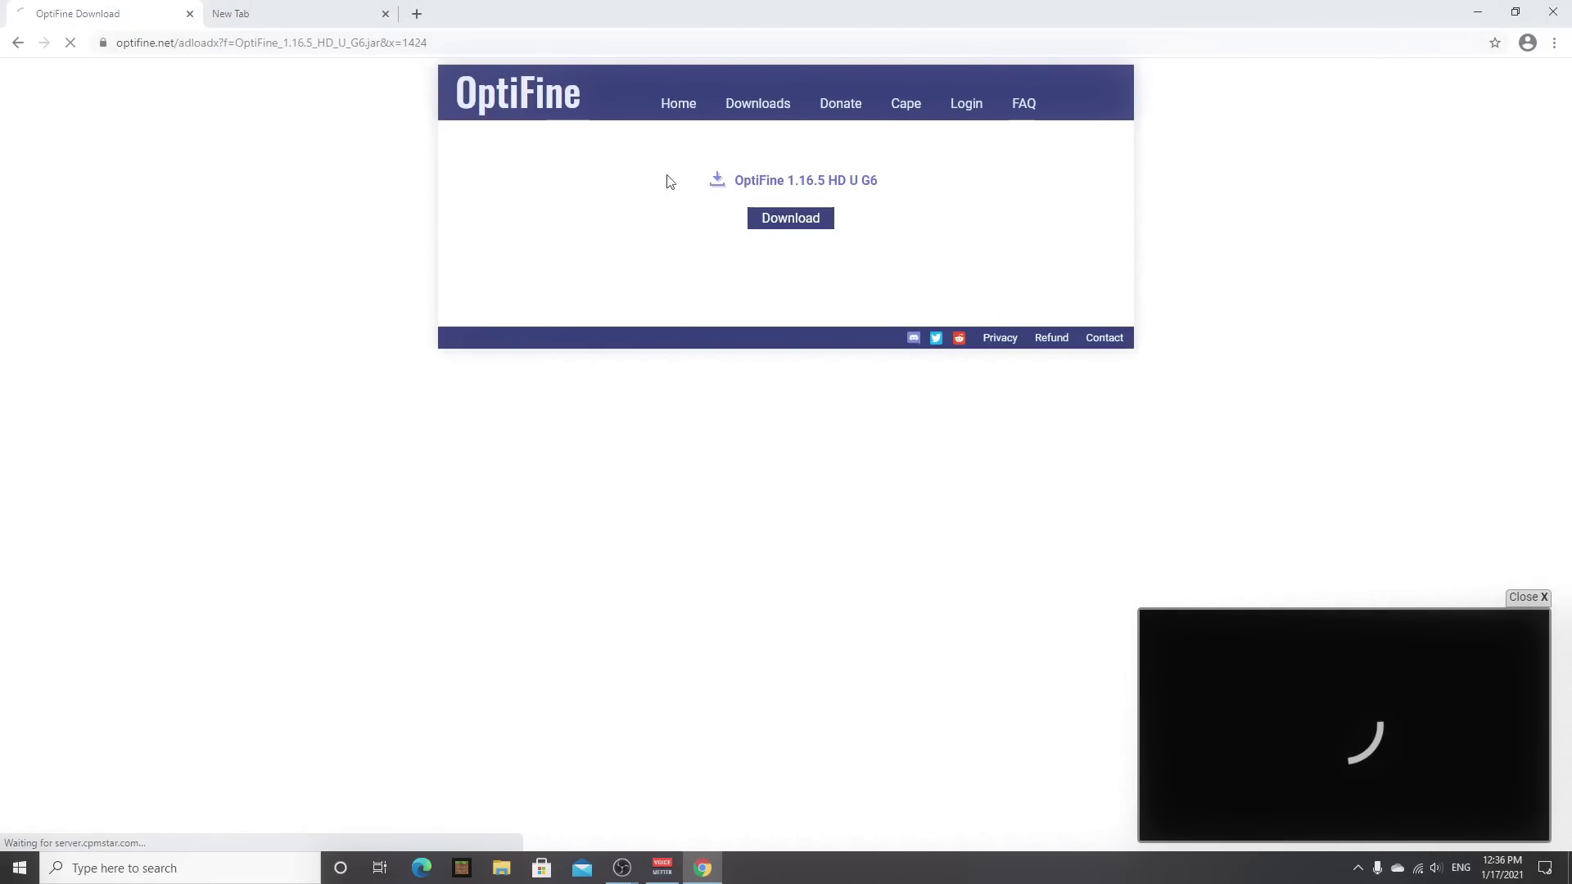
left_click(190, 14)
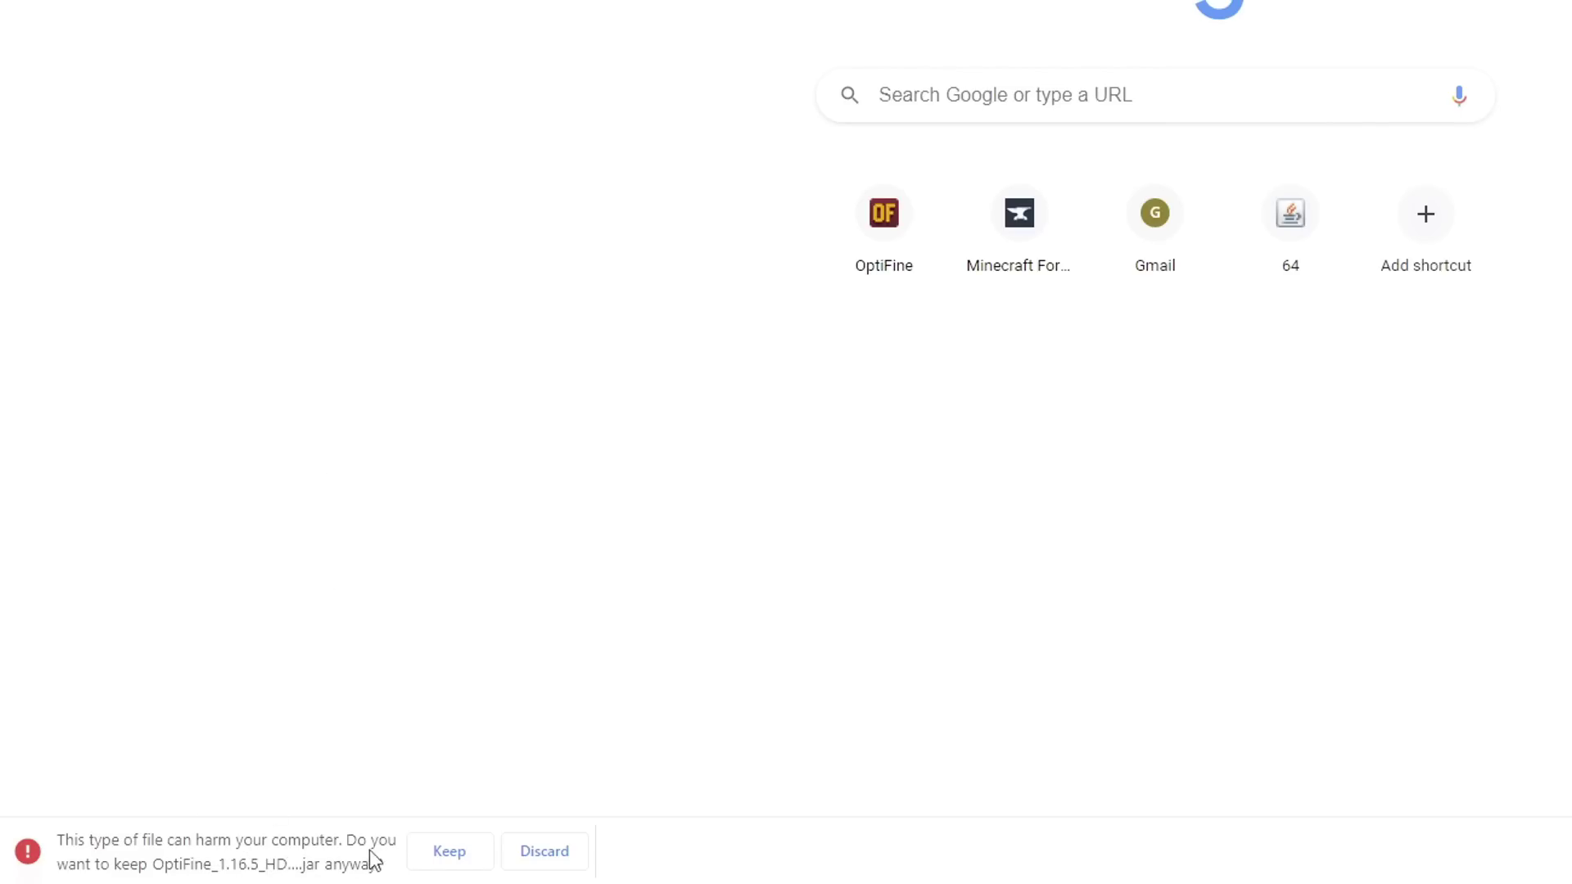
left_click(451, 853)
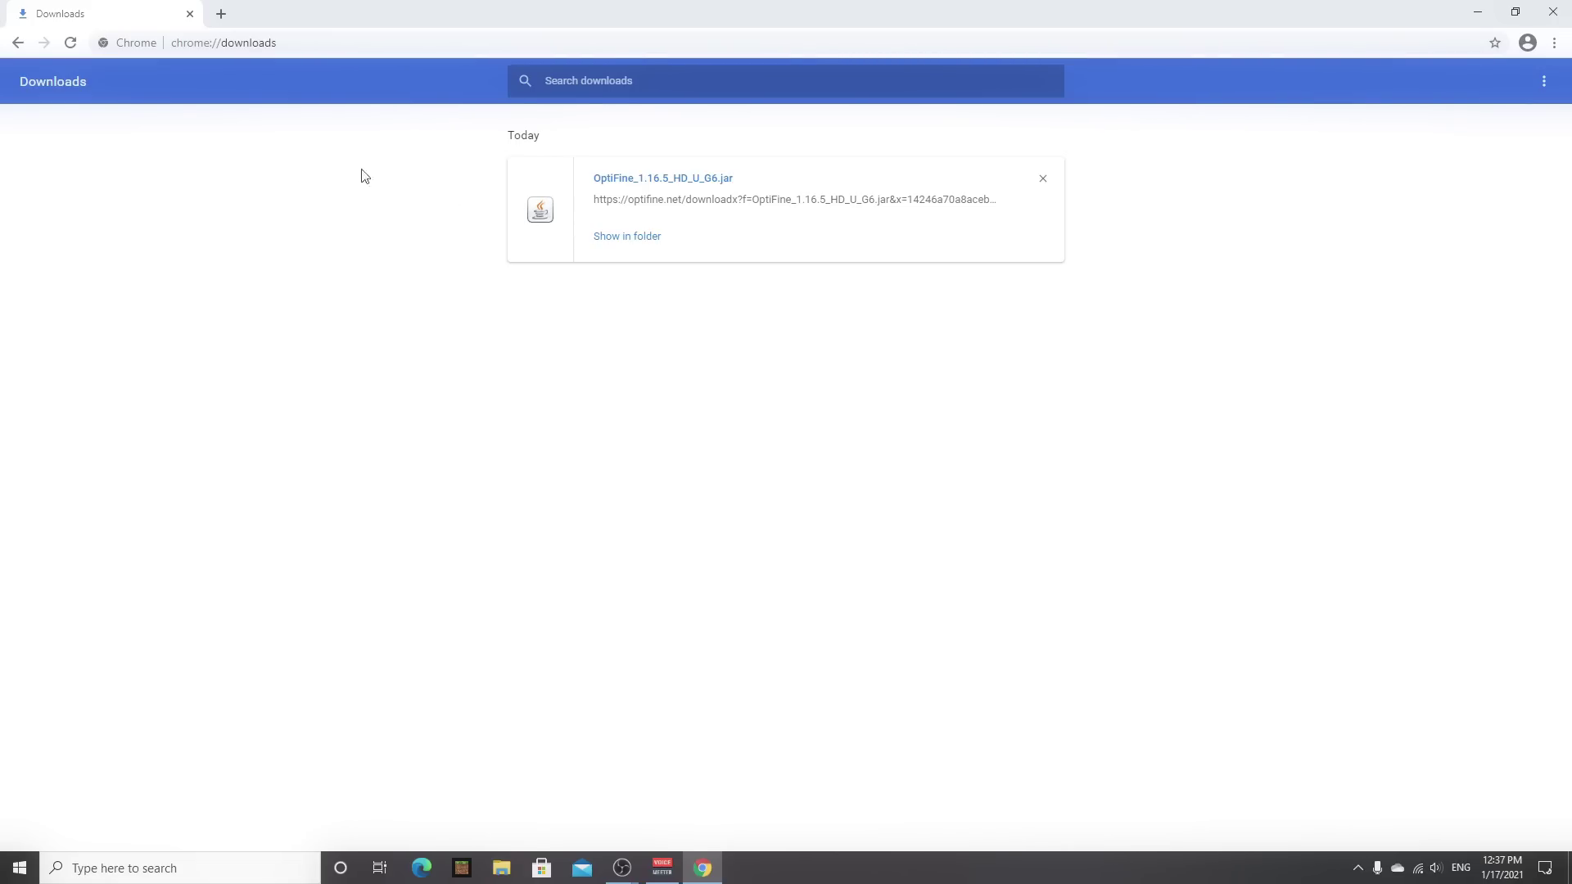
Open the 64-bit Java for Windows page in a new tab, and find, download and run jarfix.exe from the Jarfix site.
left_click(221, 14)
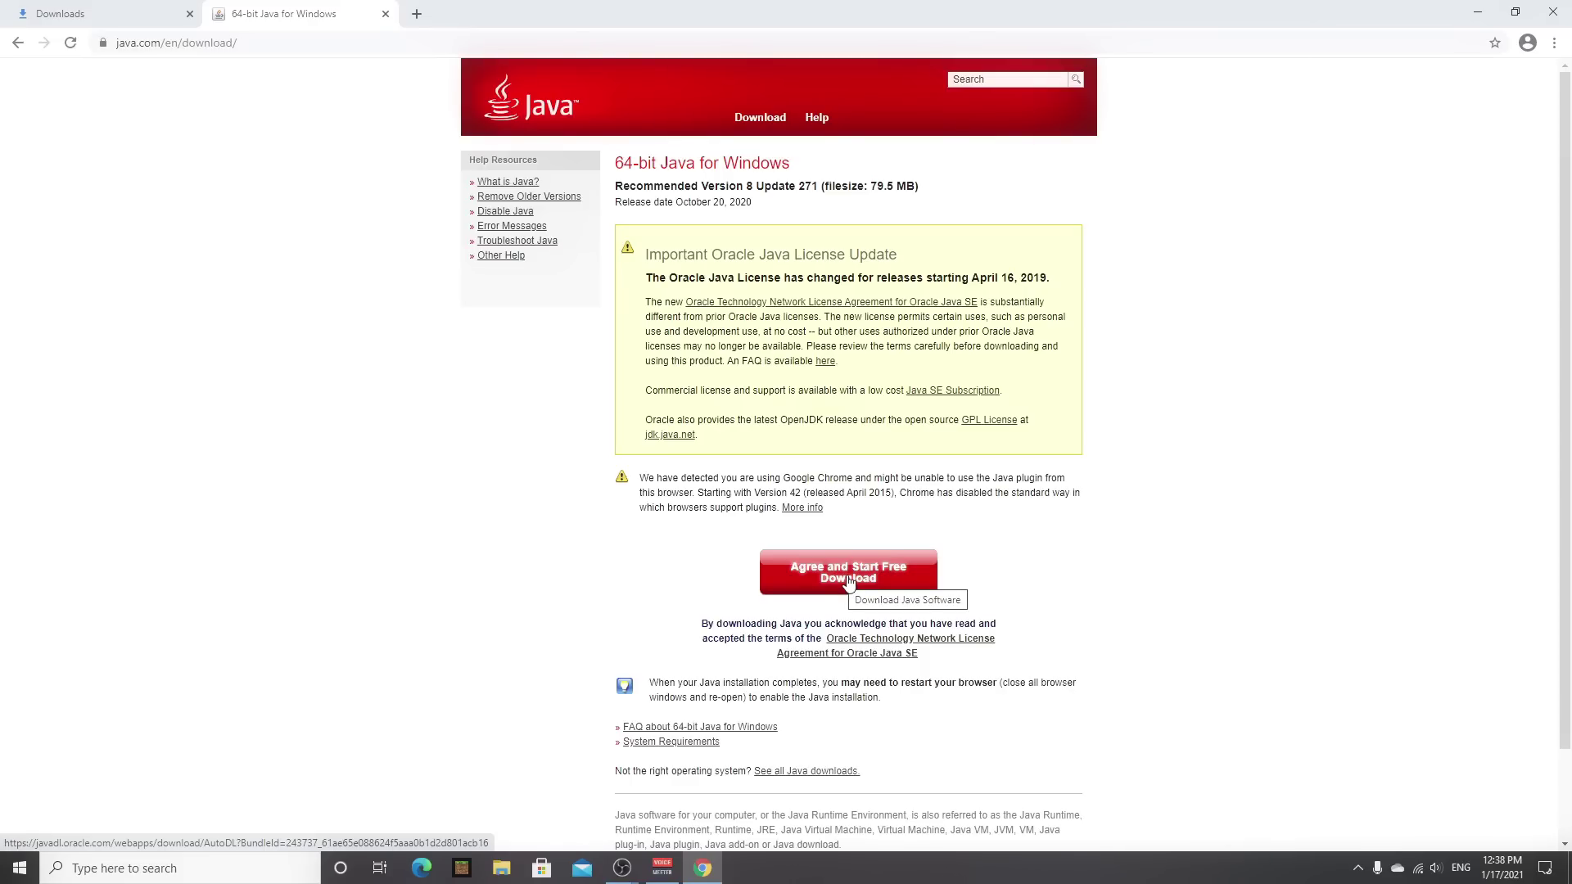
left_click(417, 23)
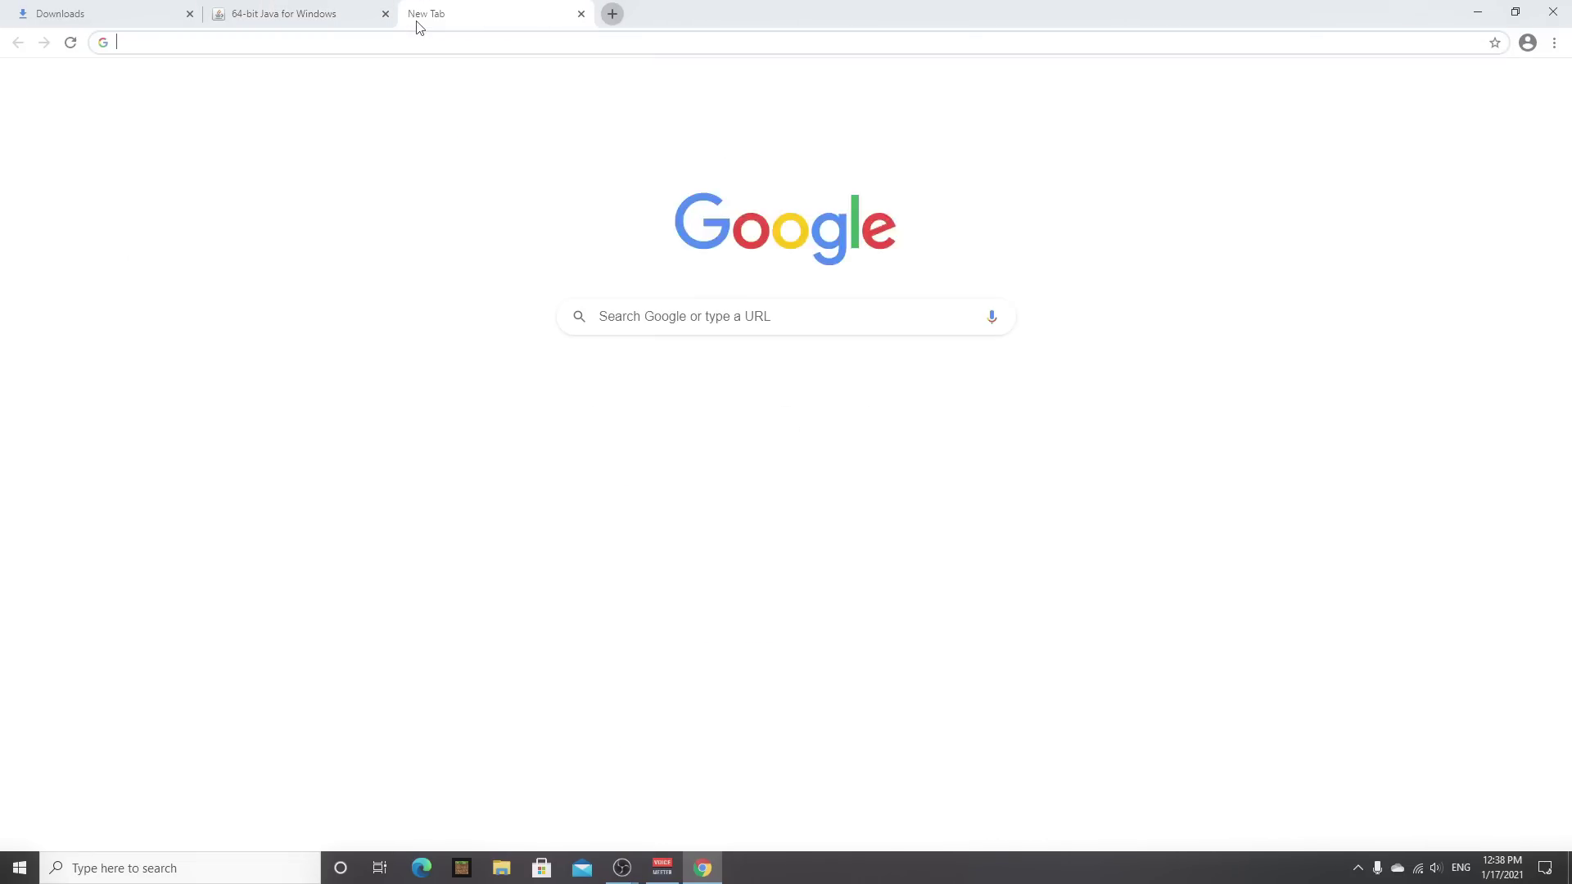
type("jarfix")
key("Return")
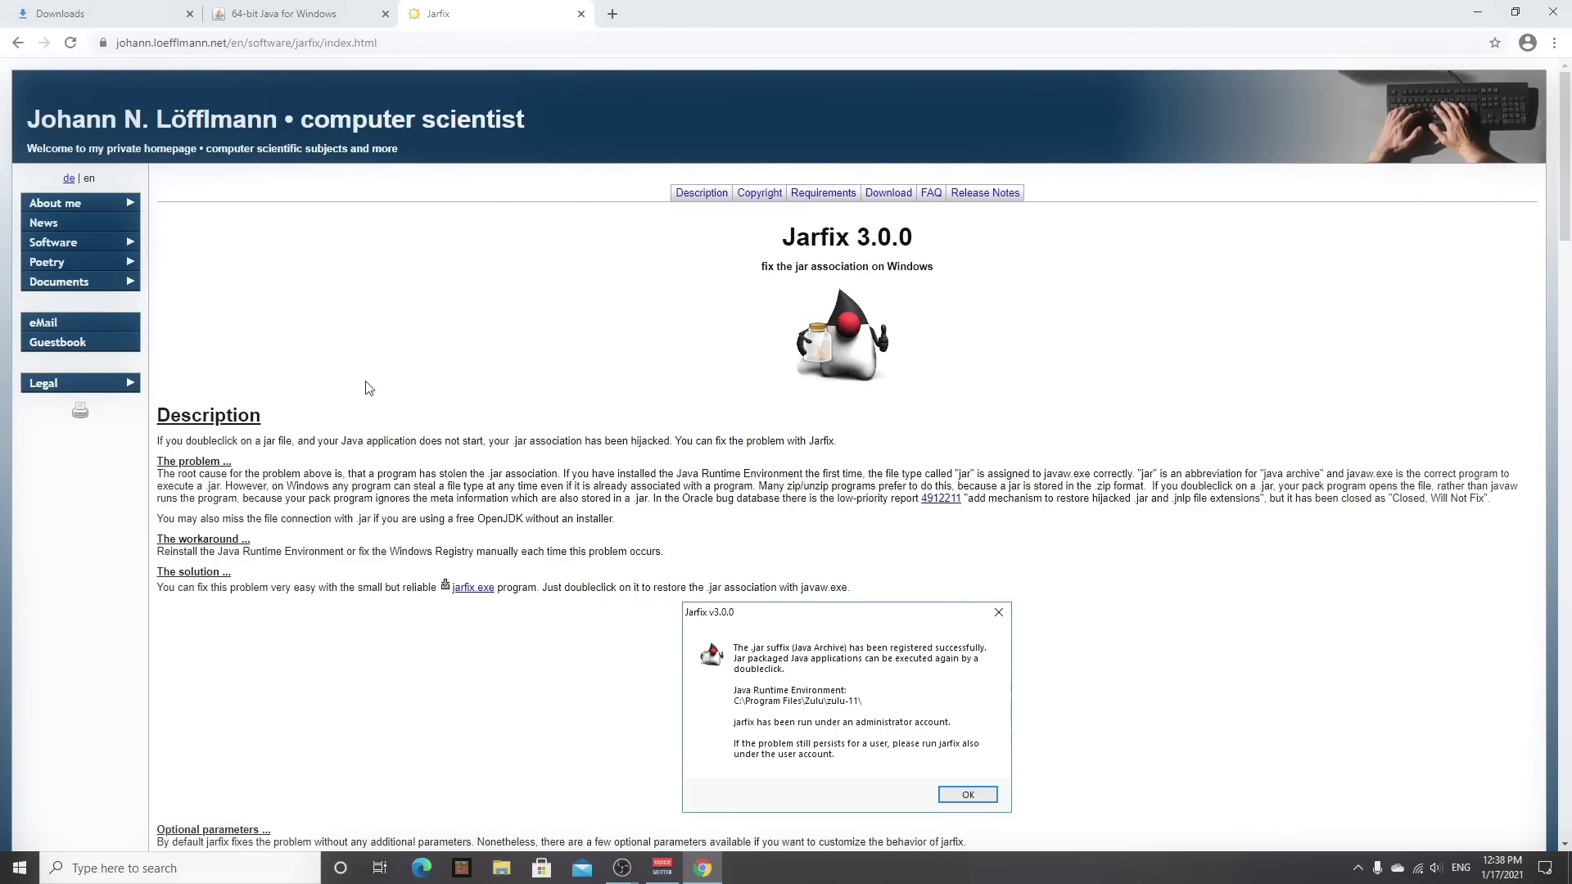
left_click(471, 589)
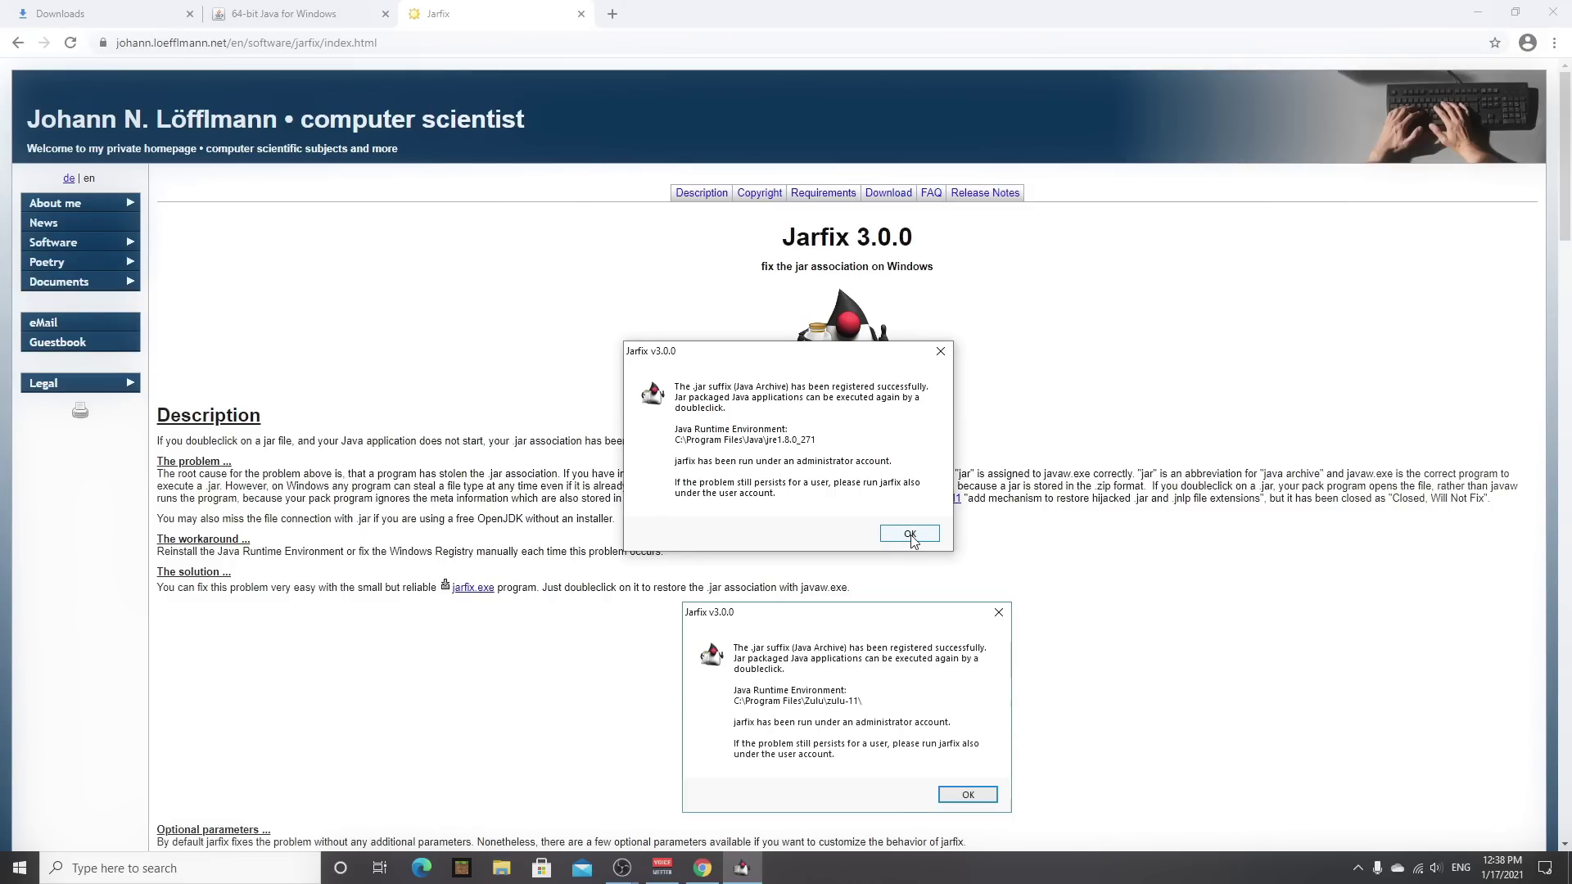
left_click(910, 534)
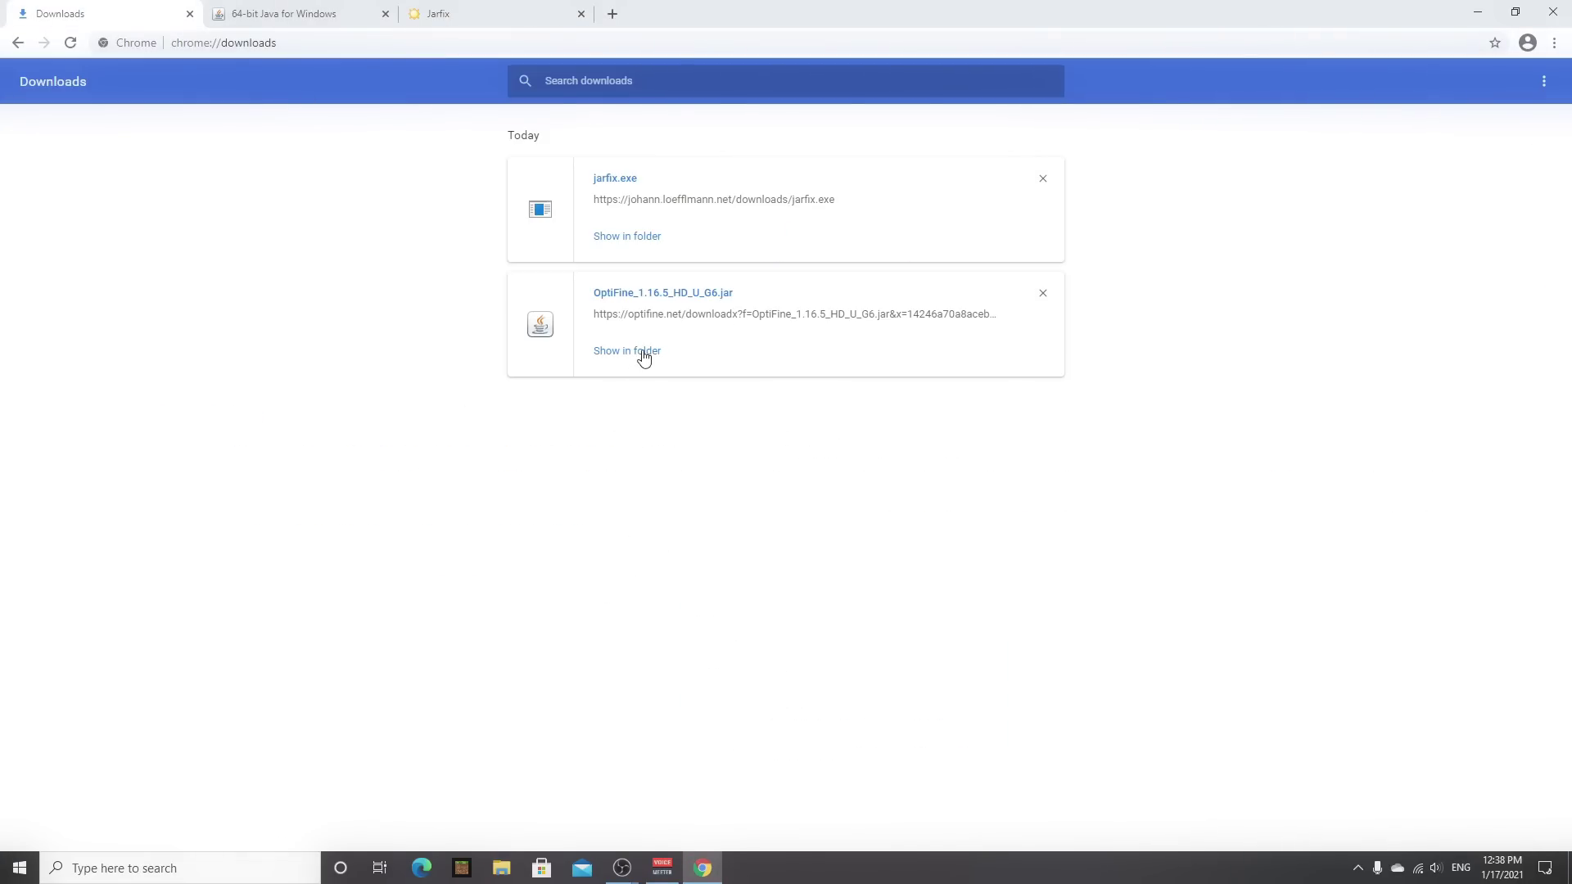
Run OptiFine_1.16.5_HD_U_G6.jar from the Downloads folder, install OptiFine into the default .minecraft folder, and minimize the folder window.
left_click(627, 352)
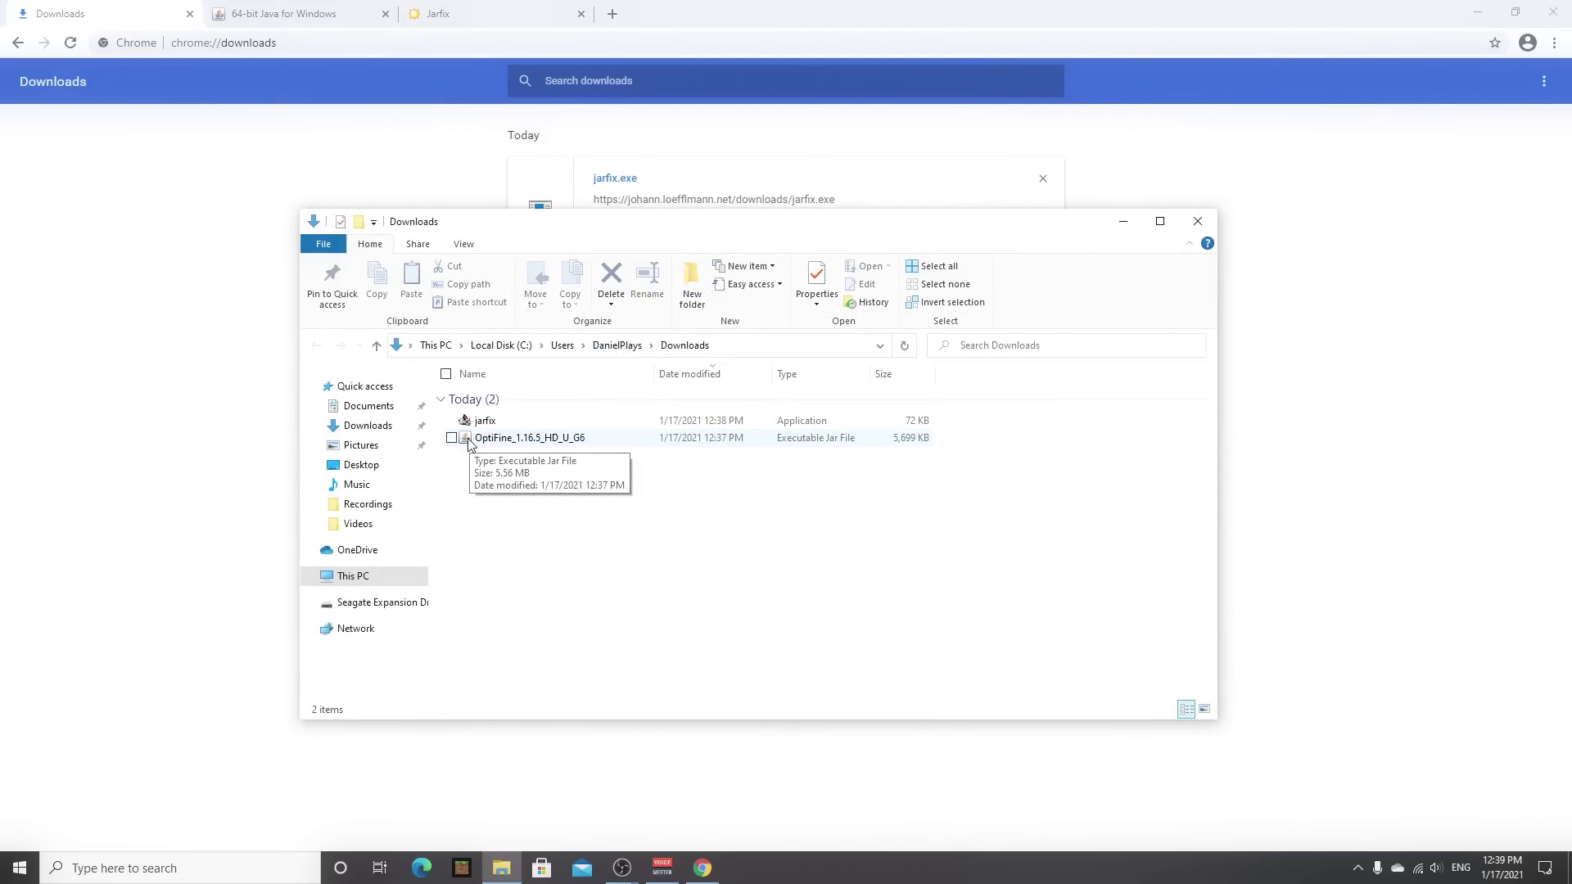
double_click(577, 442)
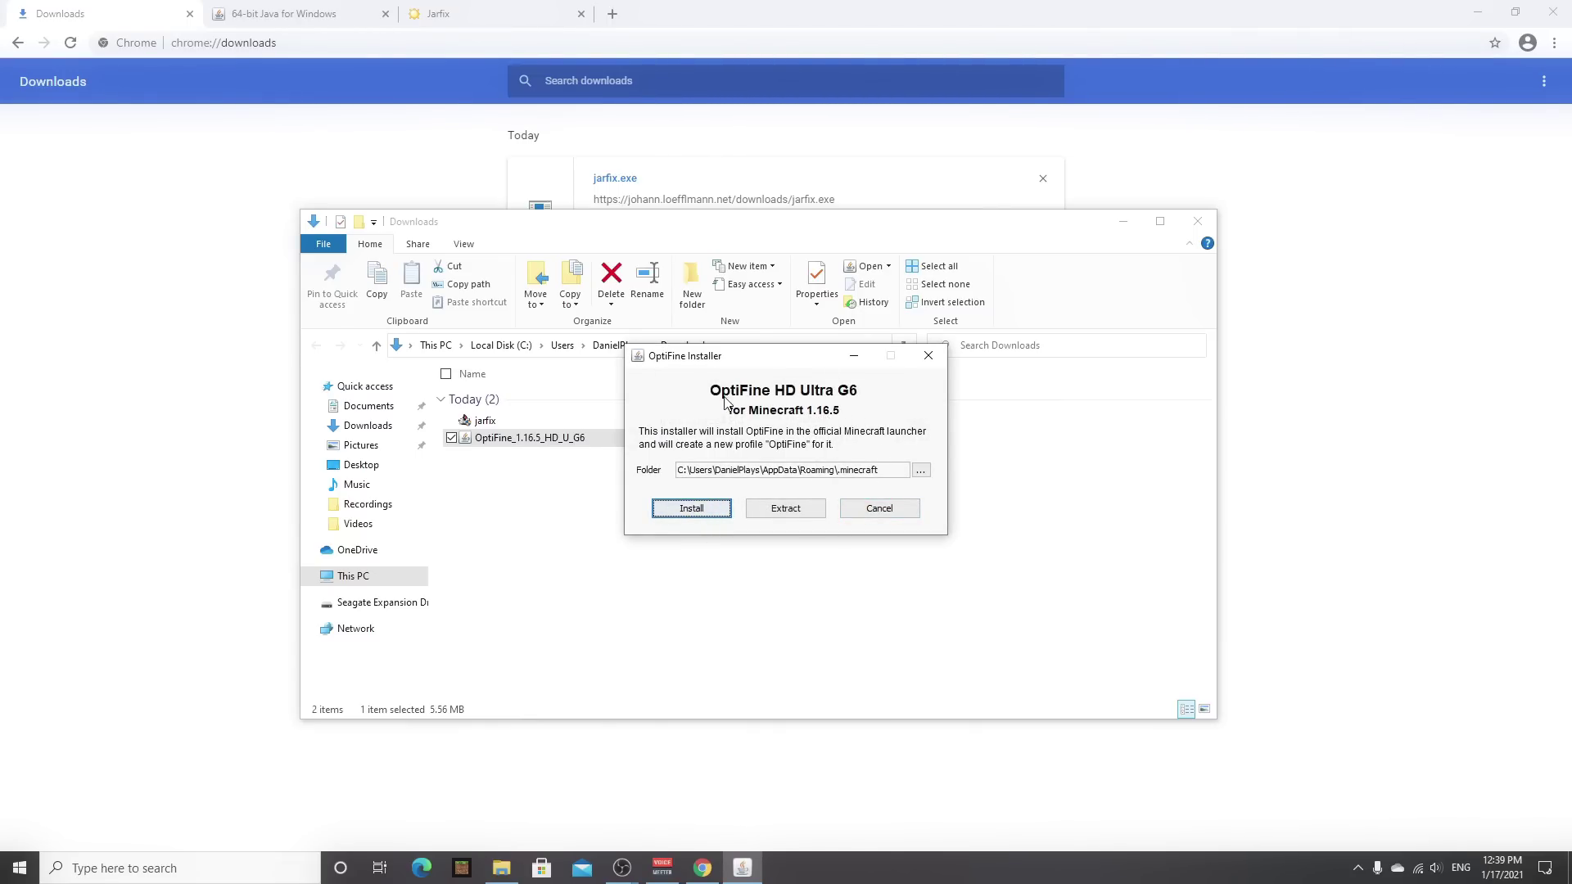
left_click(692, 509)
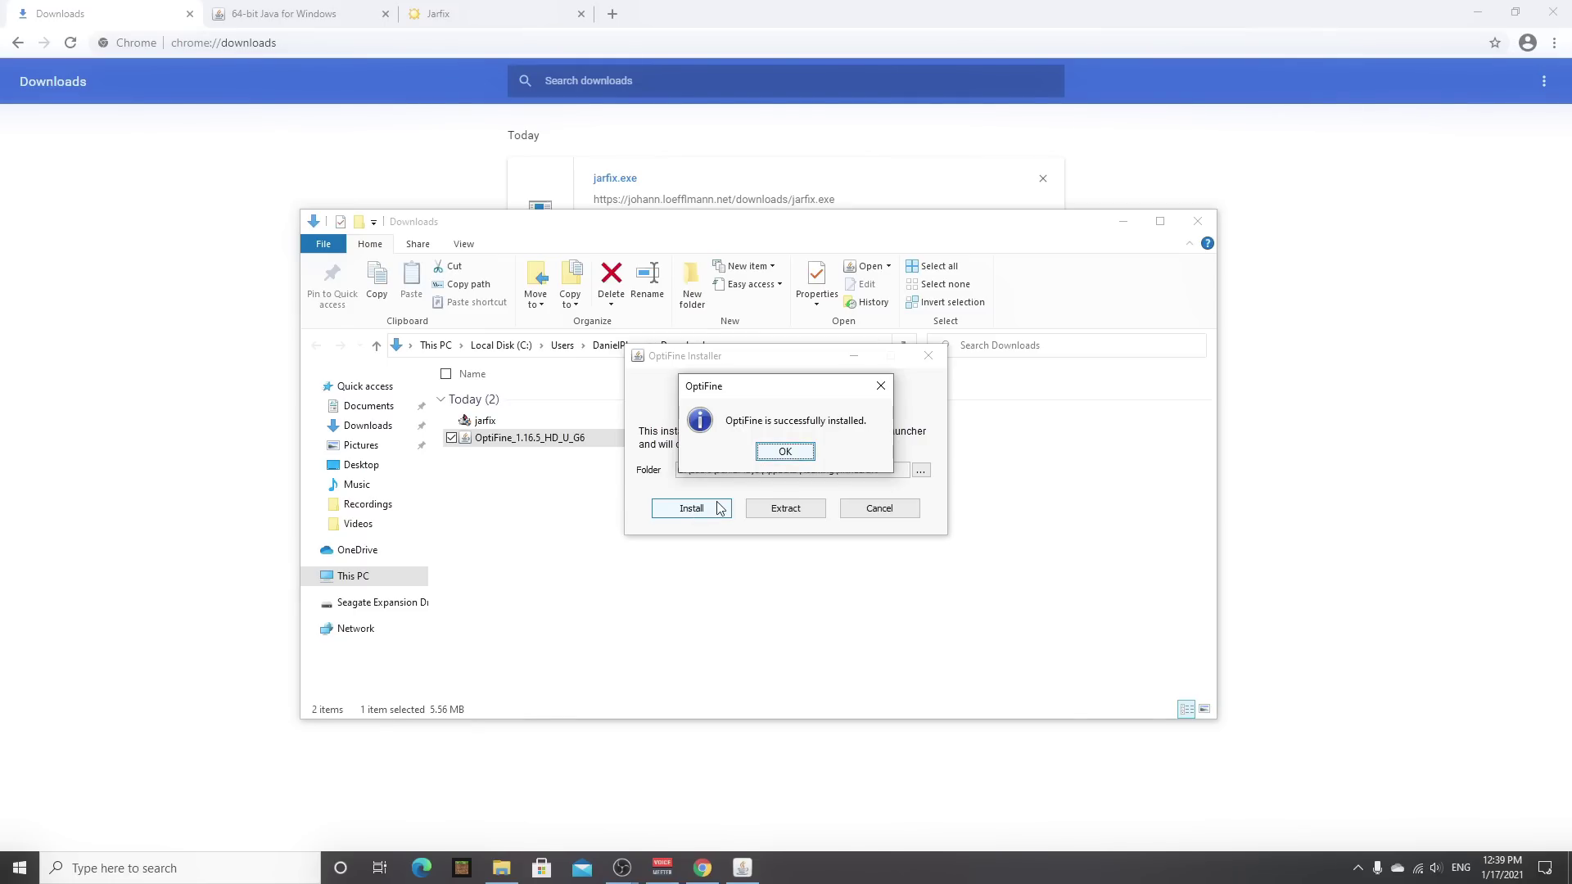
left_click(785, 453)
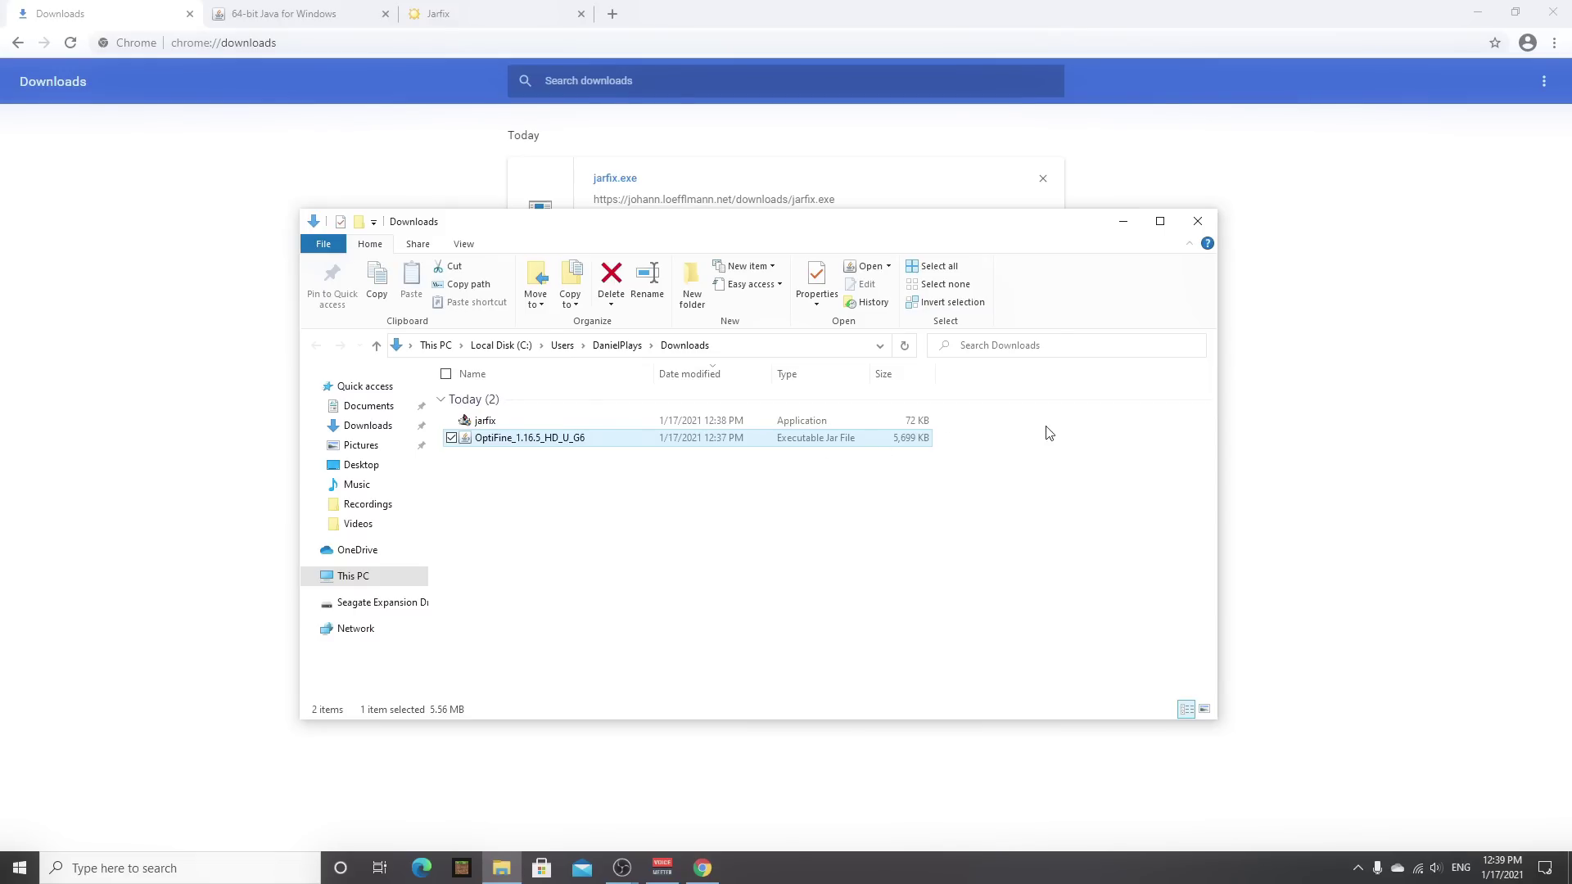
left_click(1122, 221)
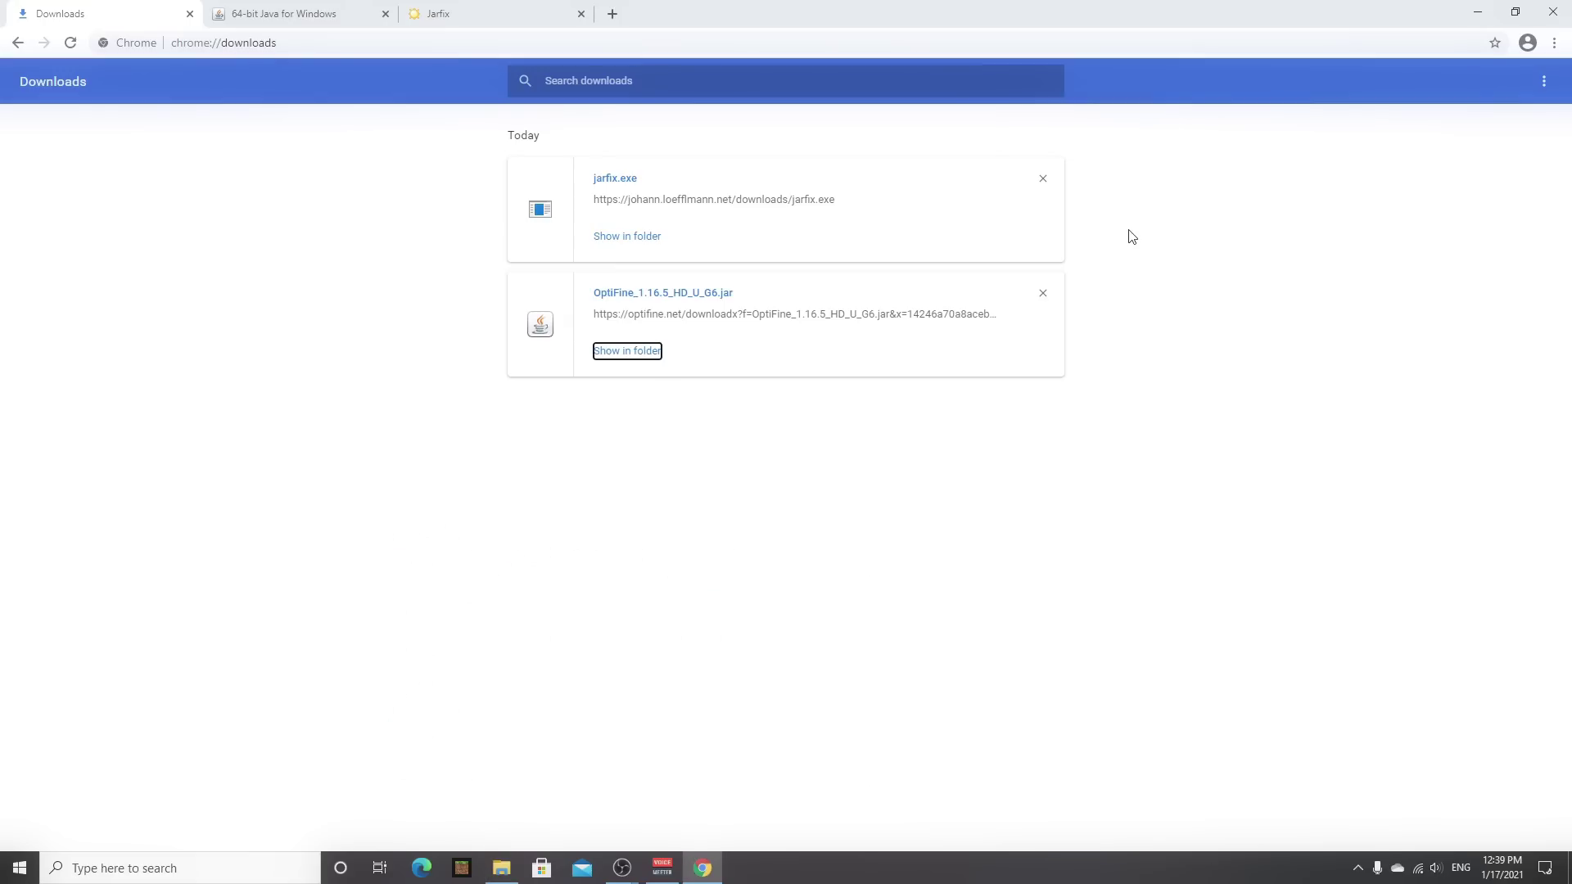
Download BSL v7.2.01 pre 2 for Minecraft 1.16 from the BSL Shaders page on CurseForge and place the zip on the desktop.
left_click(816, 388)
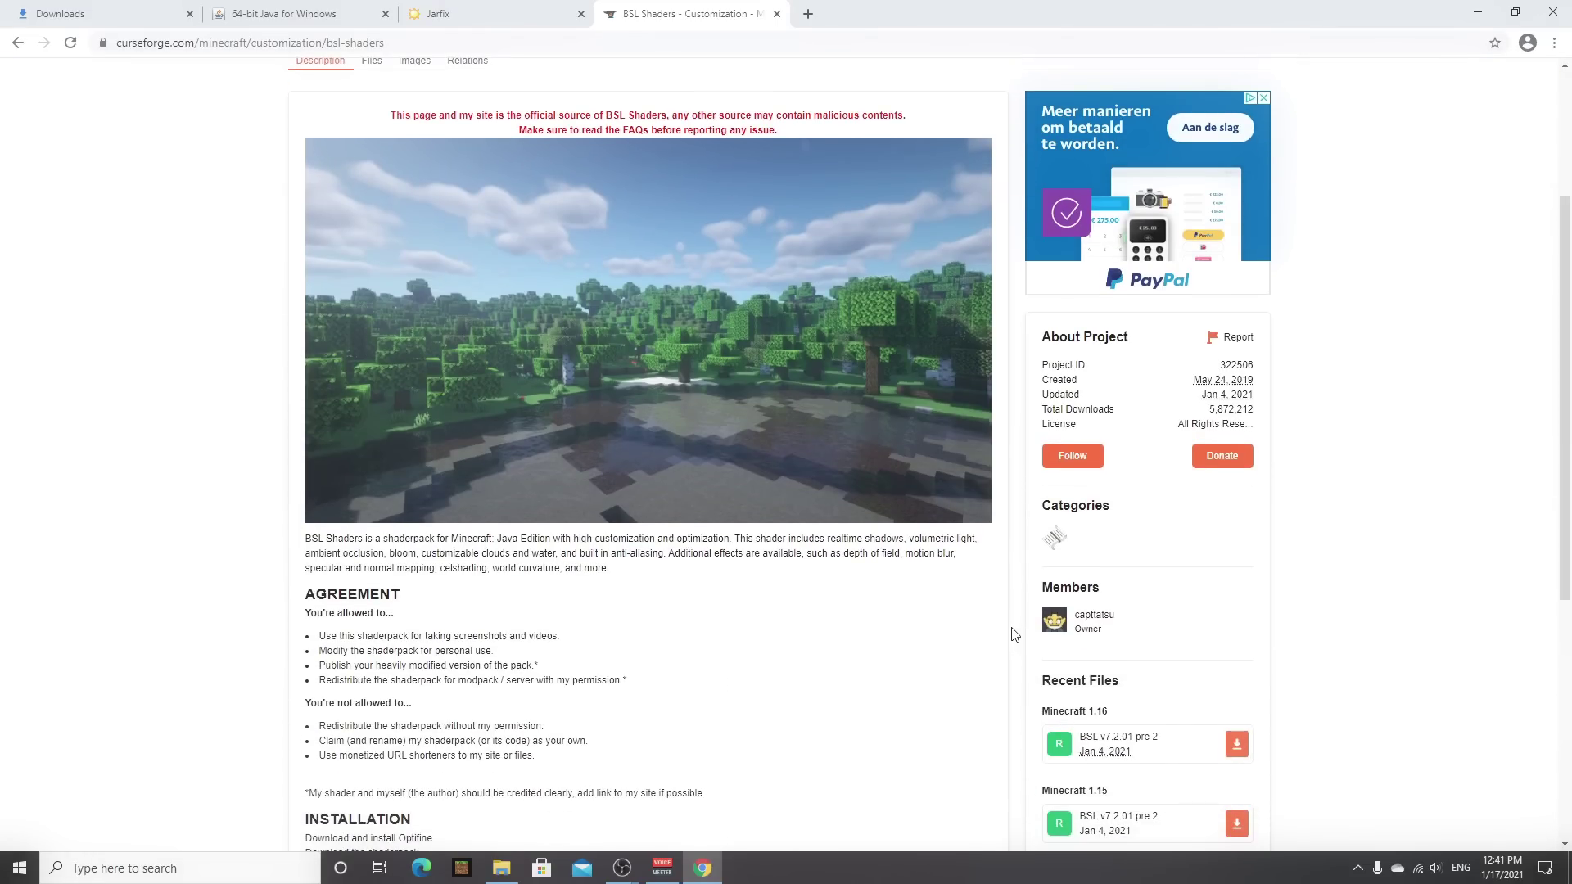
scroll(380, 256, "up", 3)
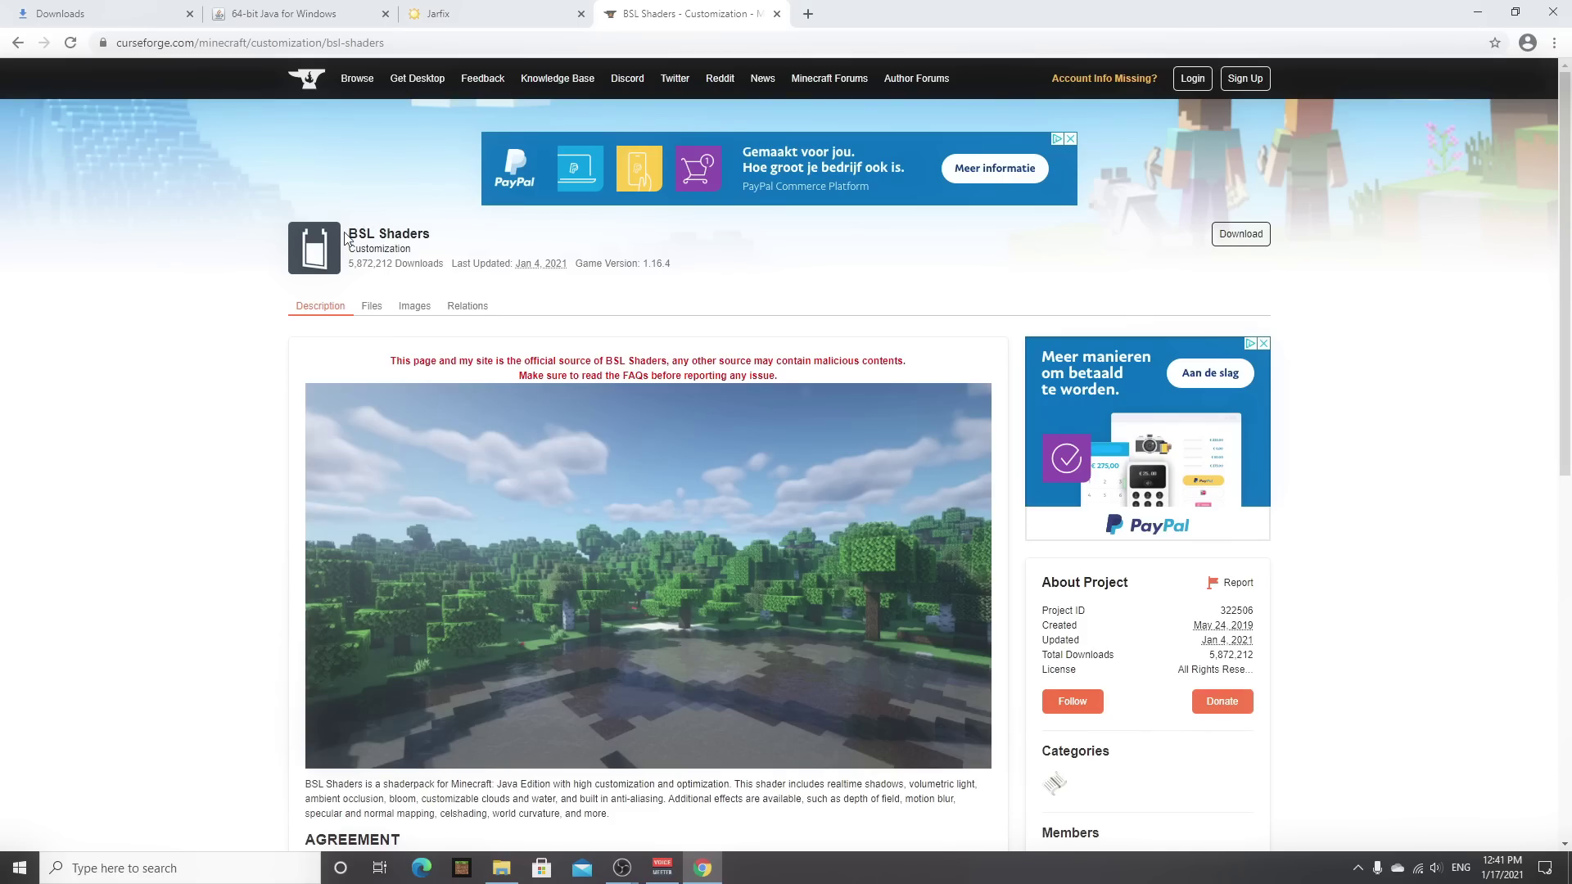
left_click_drag(344, 238, 451, 244)
left_click(467, 244)
scroll(1027, 383, "down", 5)
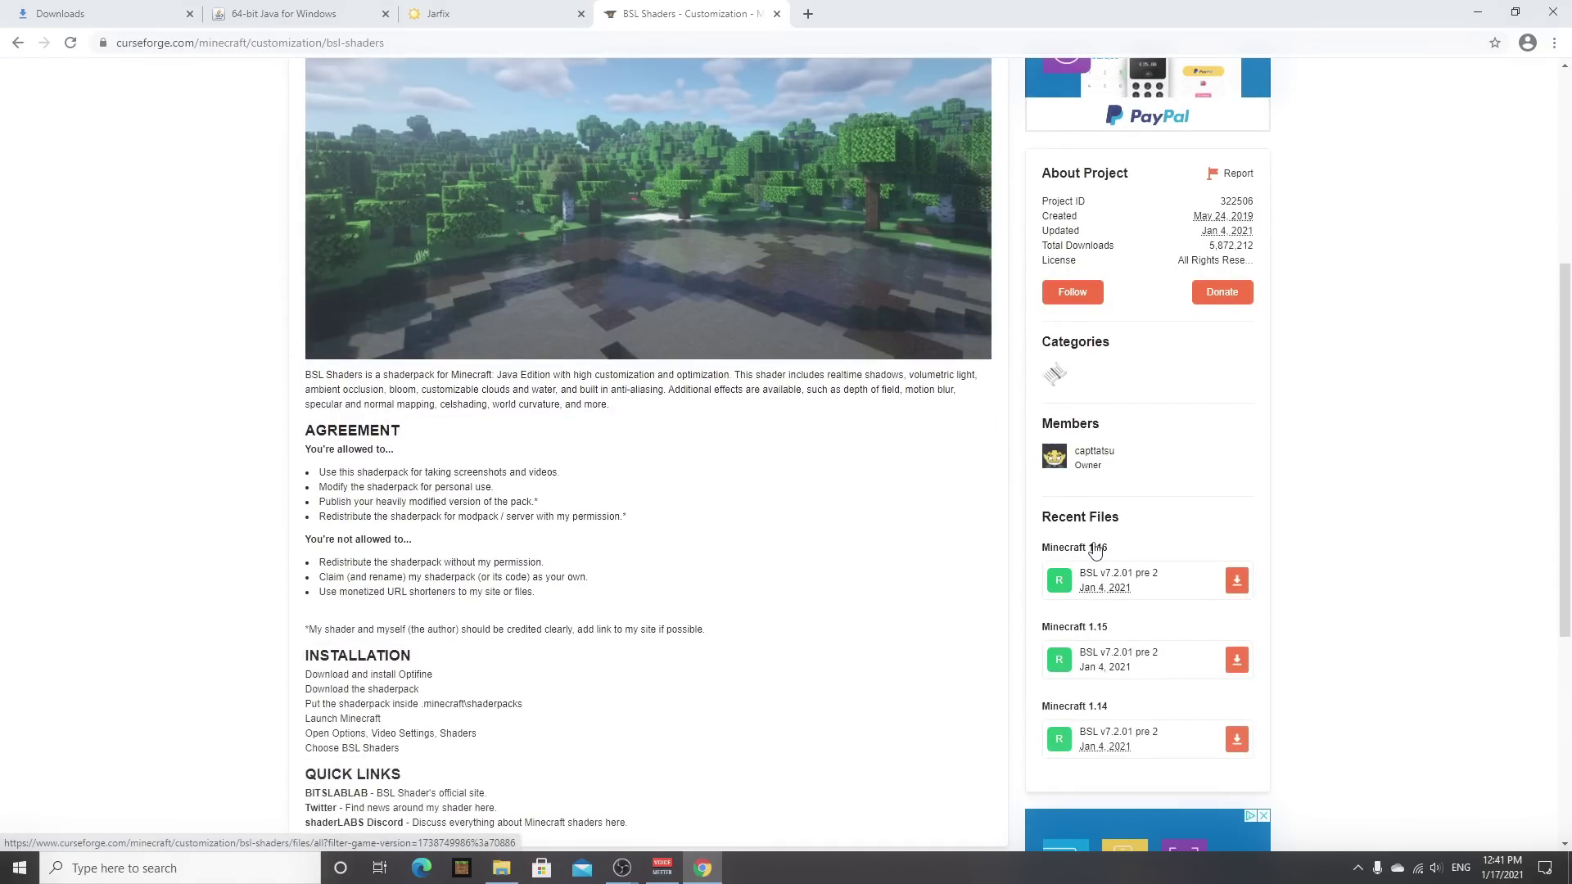
left_click(1237, 583)
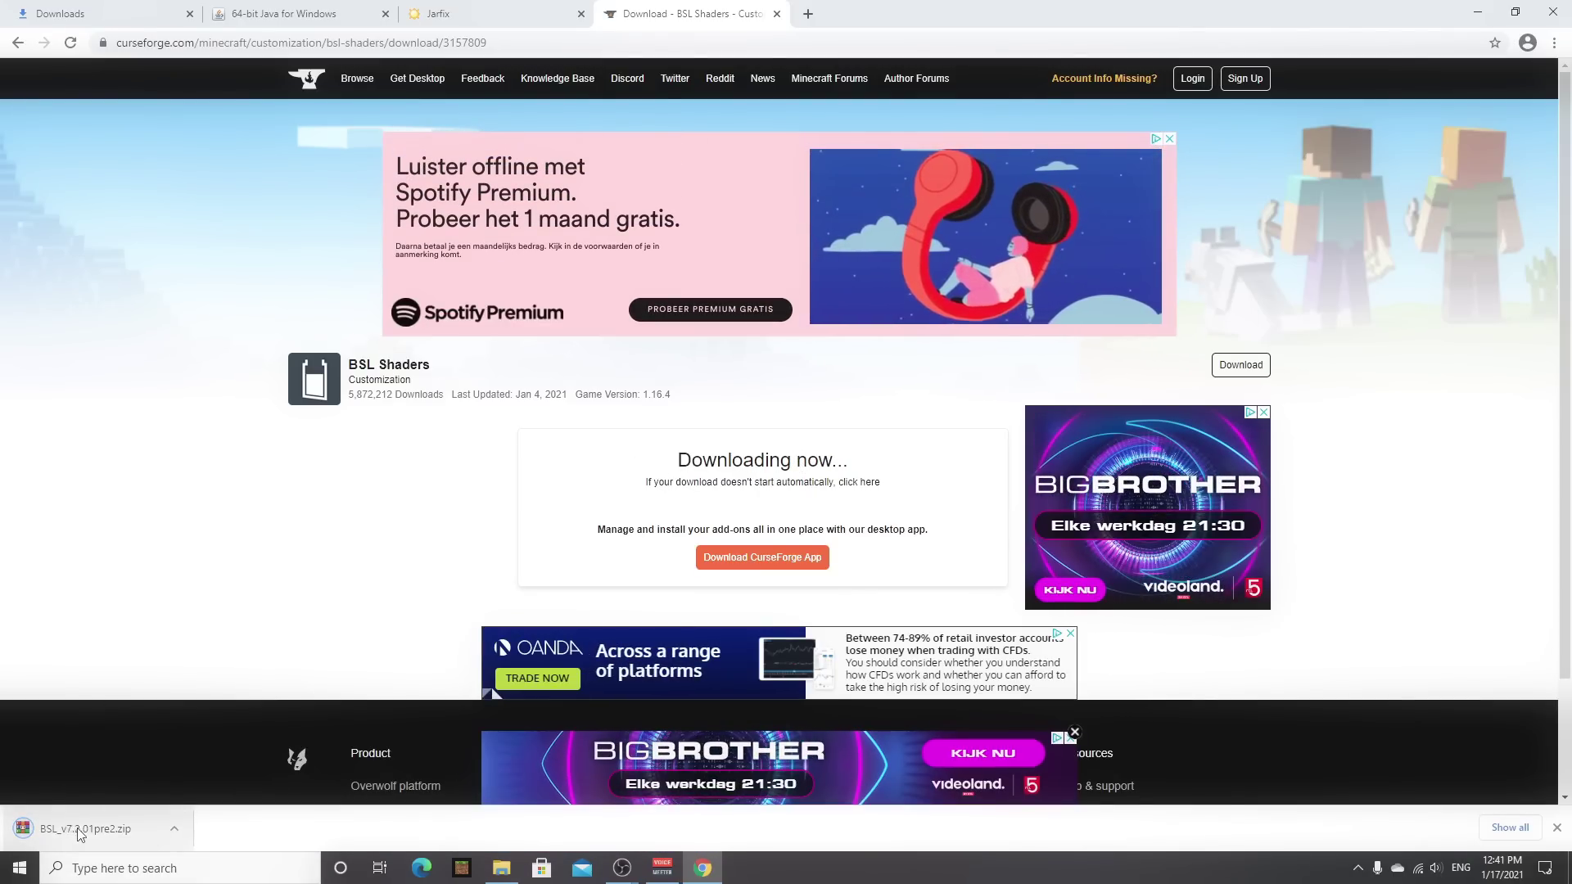
left_click_drag(70, 828, 131, 36)
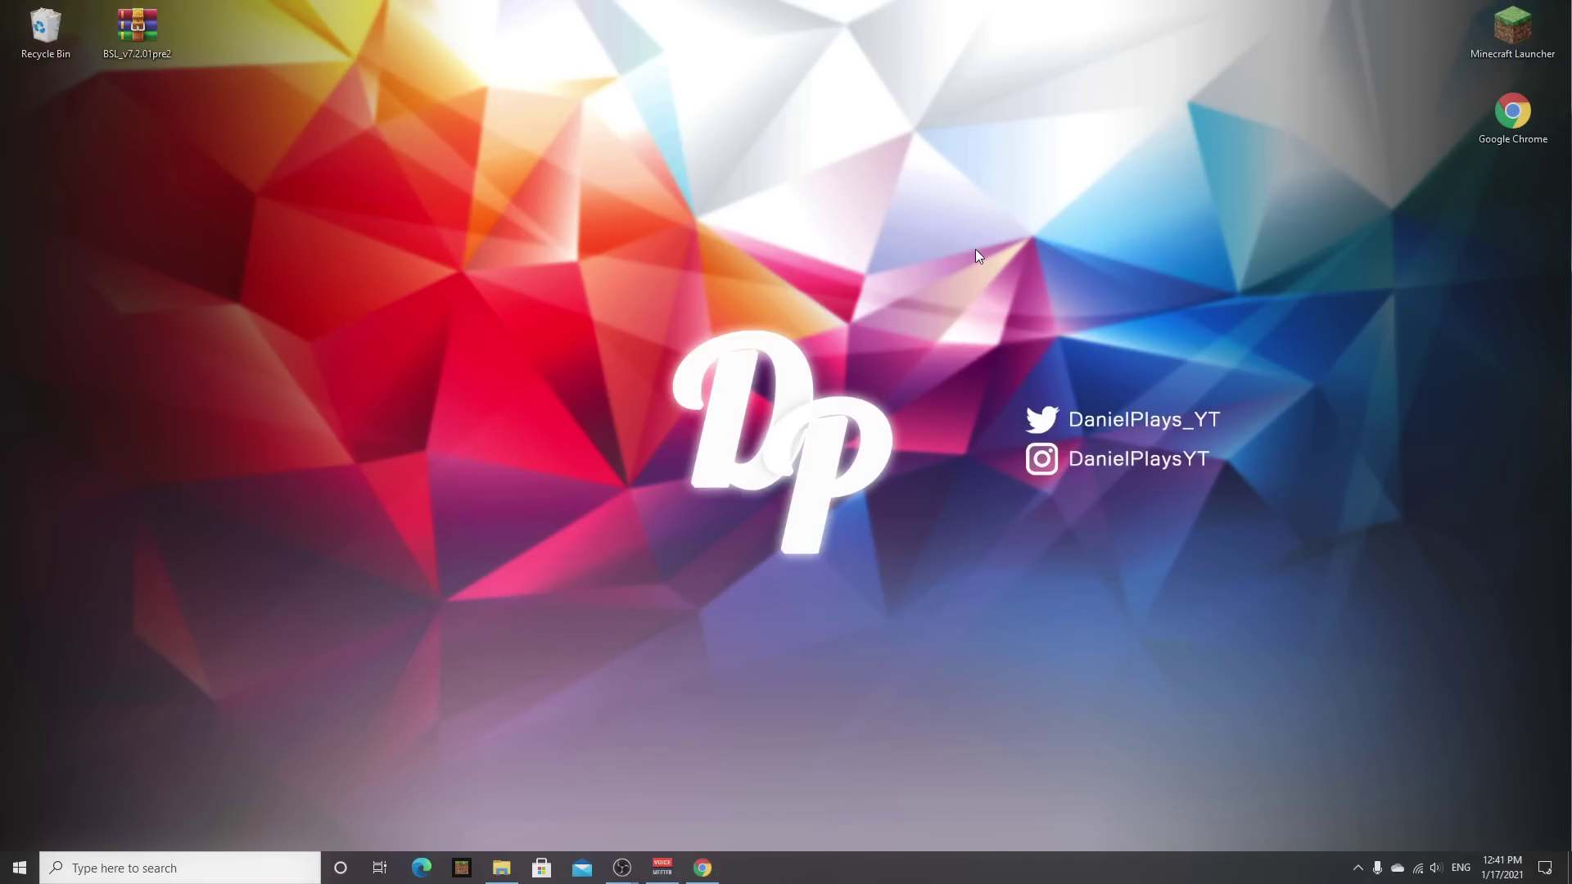
Open the Minecraft Launcher and start the game with the OptiFine 1.16.5-OptiFine_HD_U_G6 installation.
double_click(1514, 36)
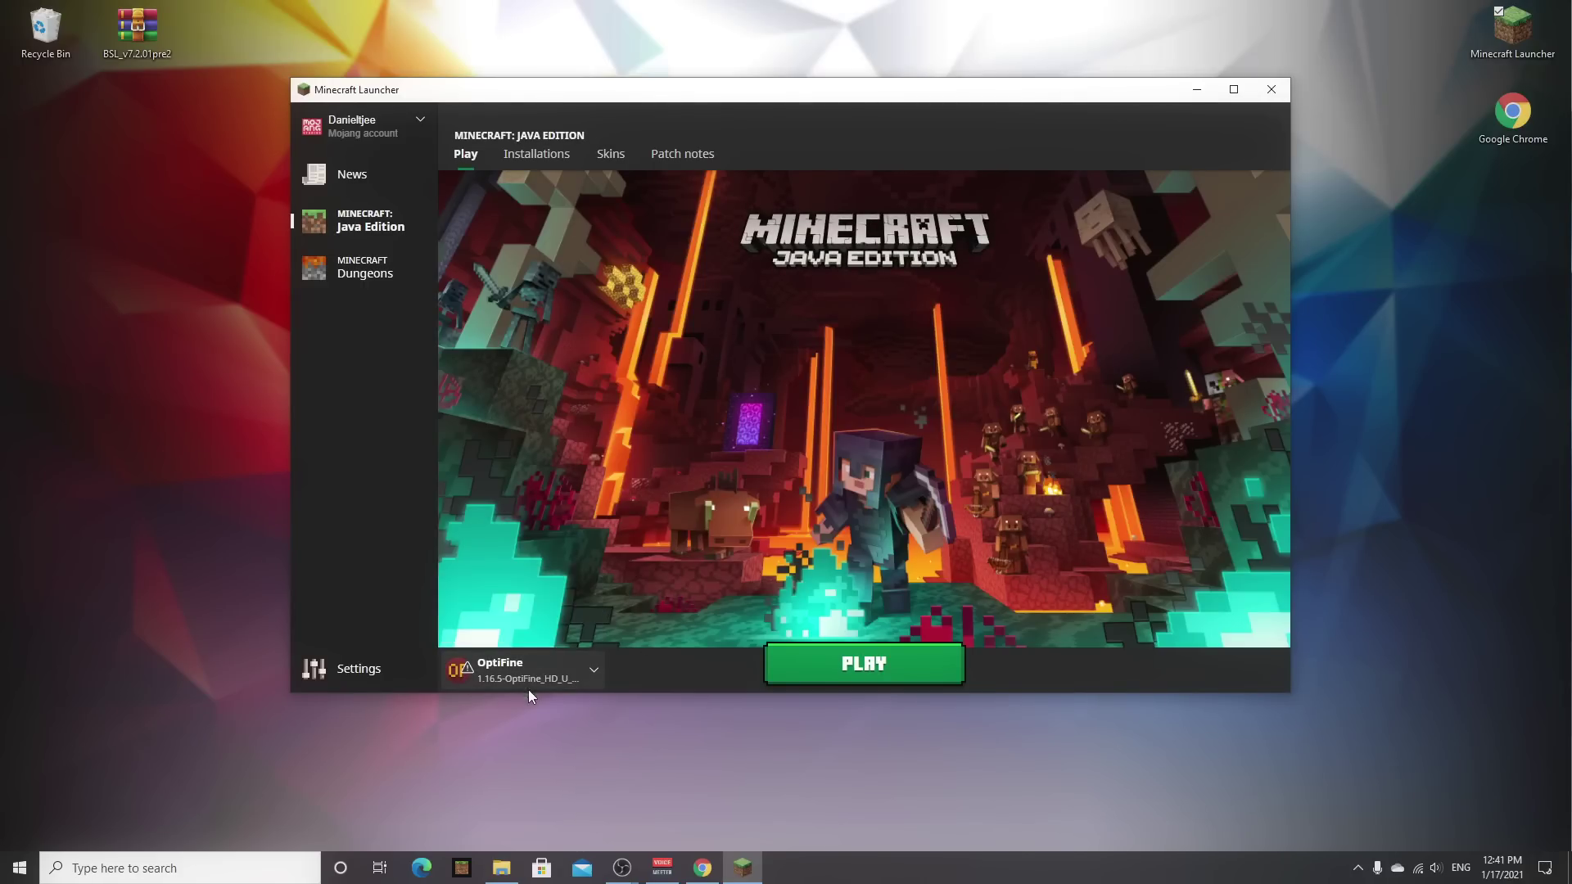
left_click(573, 675)
left_click(536, 160)
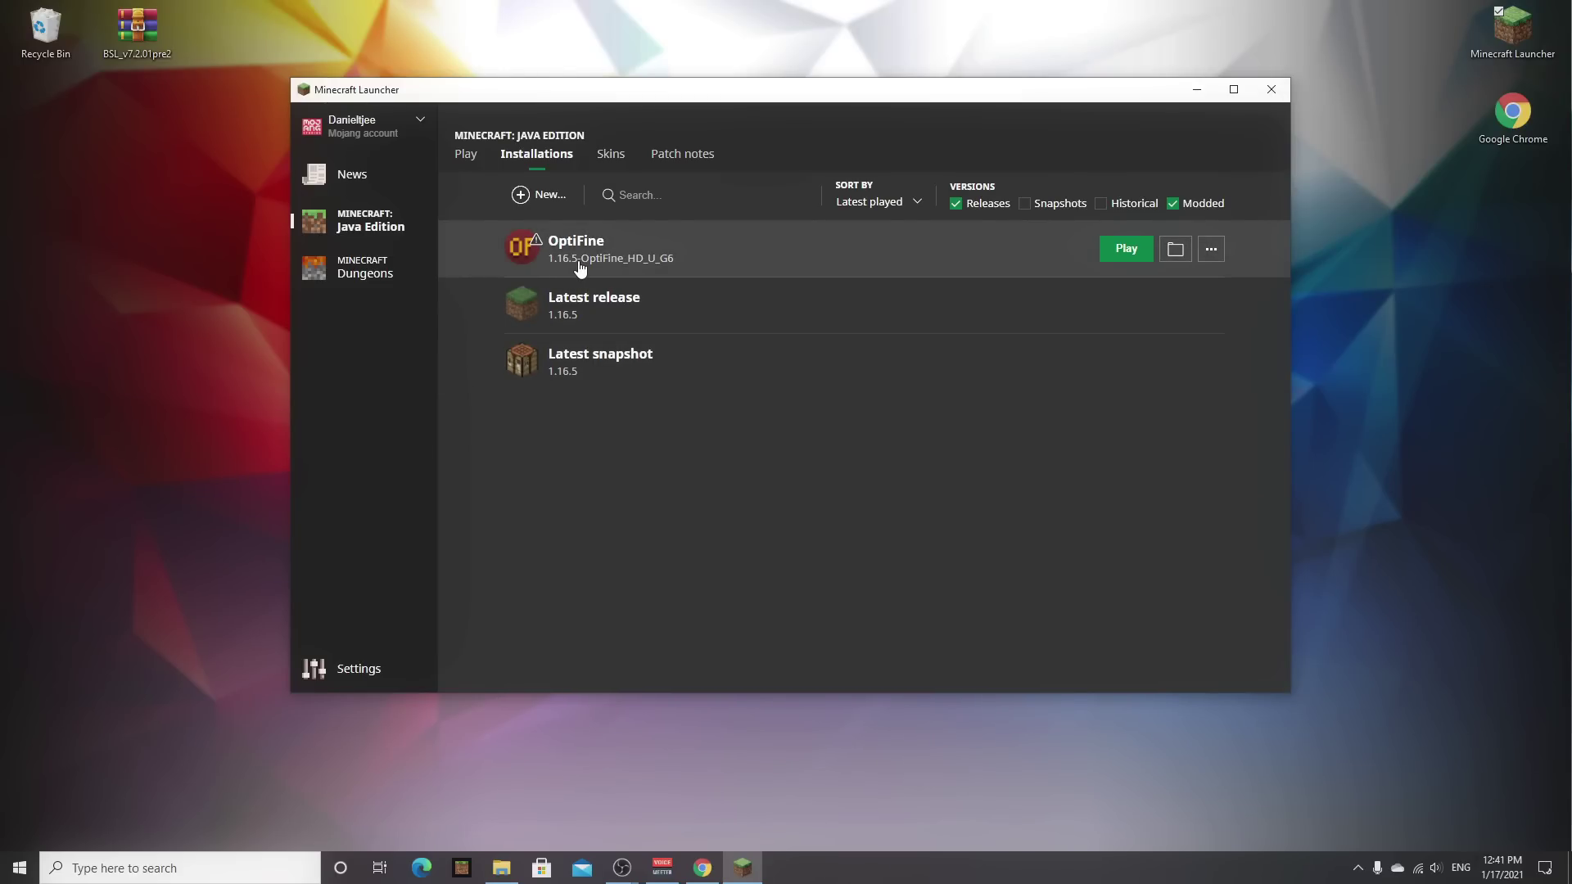
left_click(1127, 250)
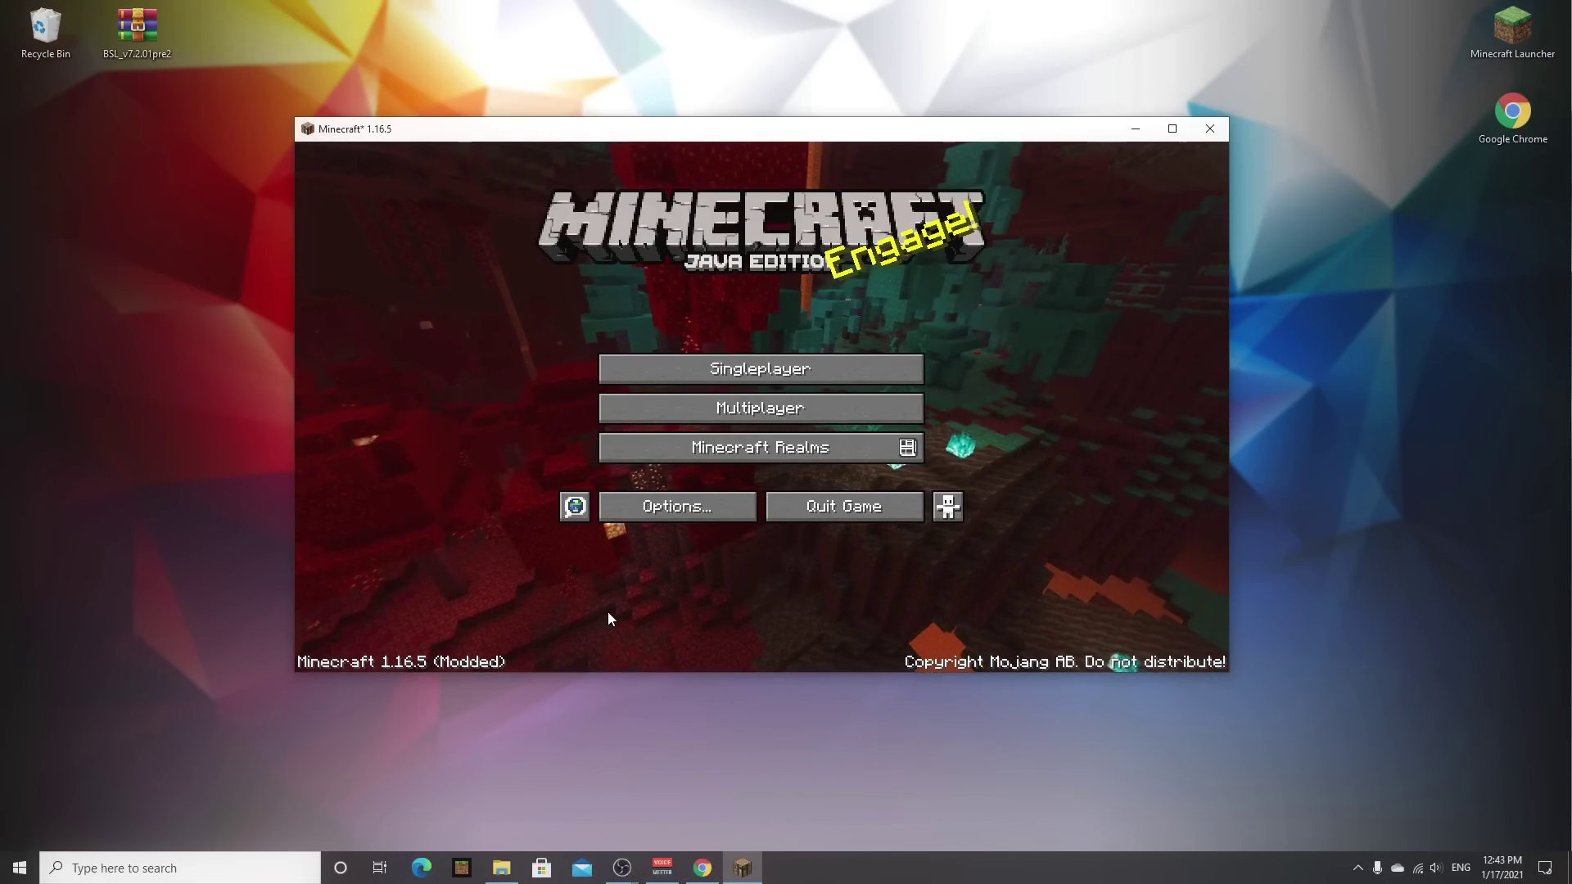
Open the shaderpacks folder from the game's shader settings and move the BSL_v7.2.01pre2 zip from the desktop into it.
left_click(673, 510)
left_click(663, 390)
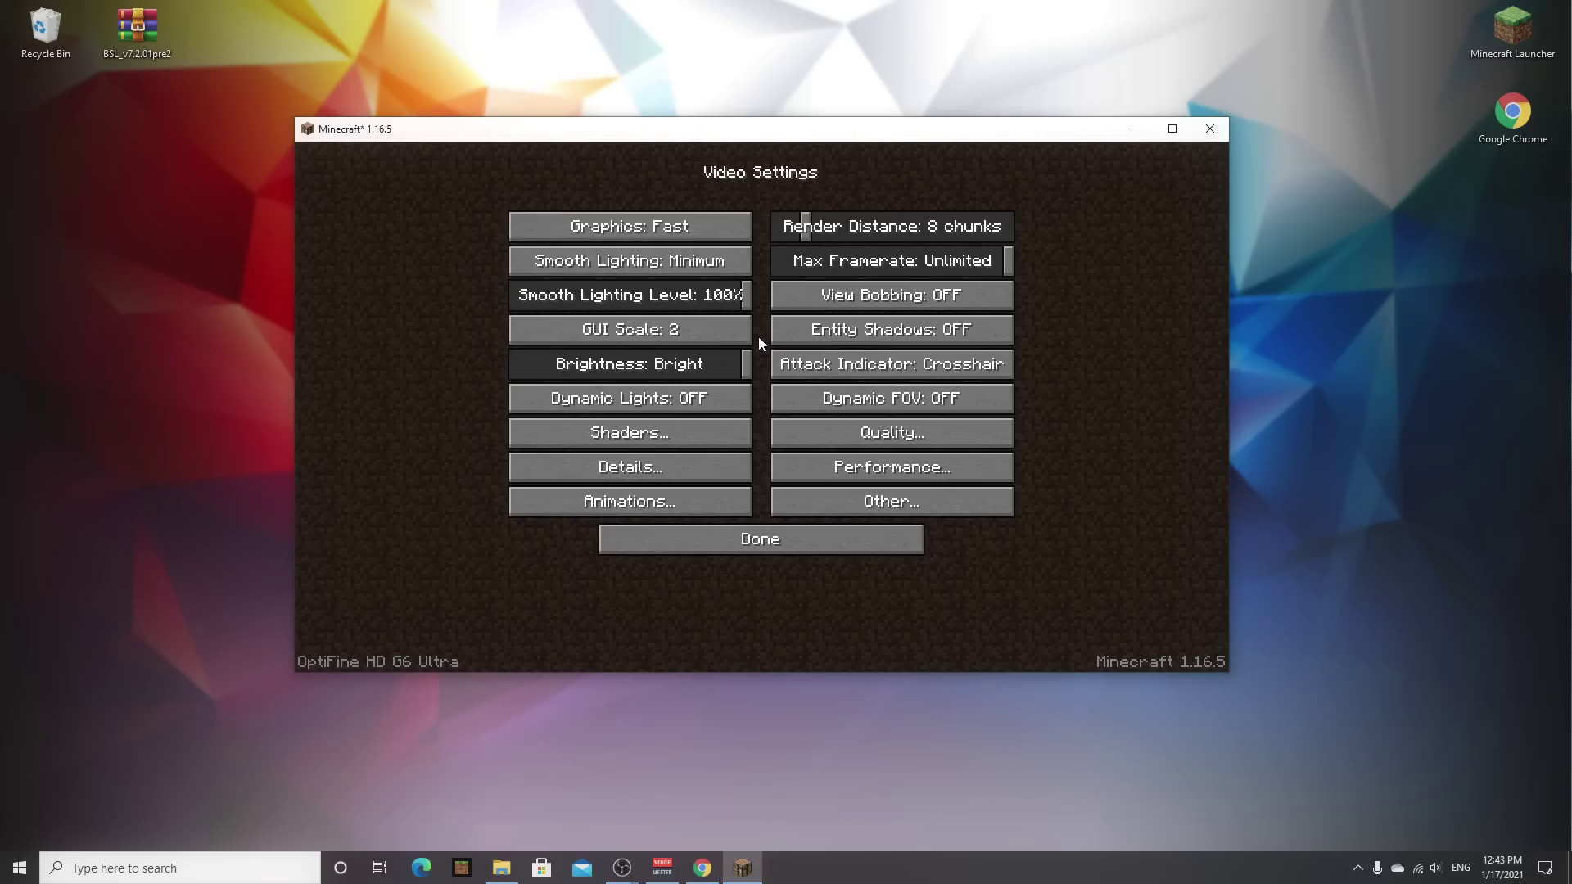
left_click(628, 437)
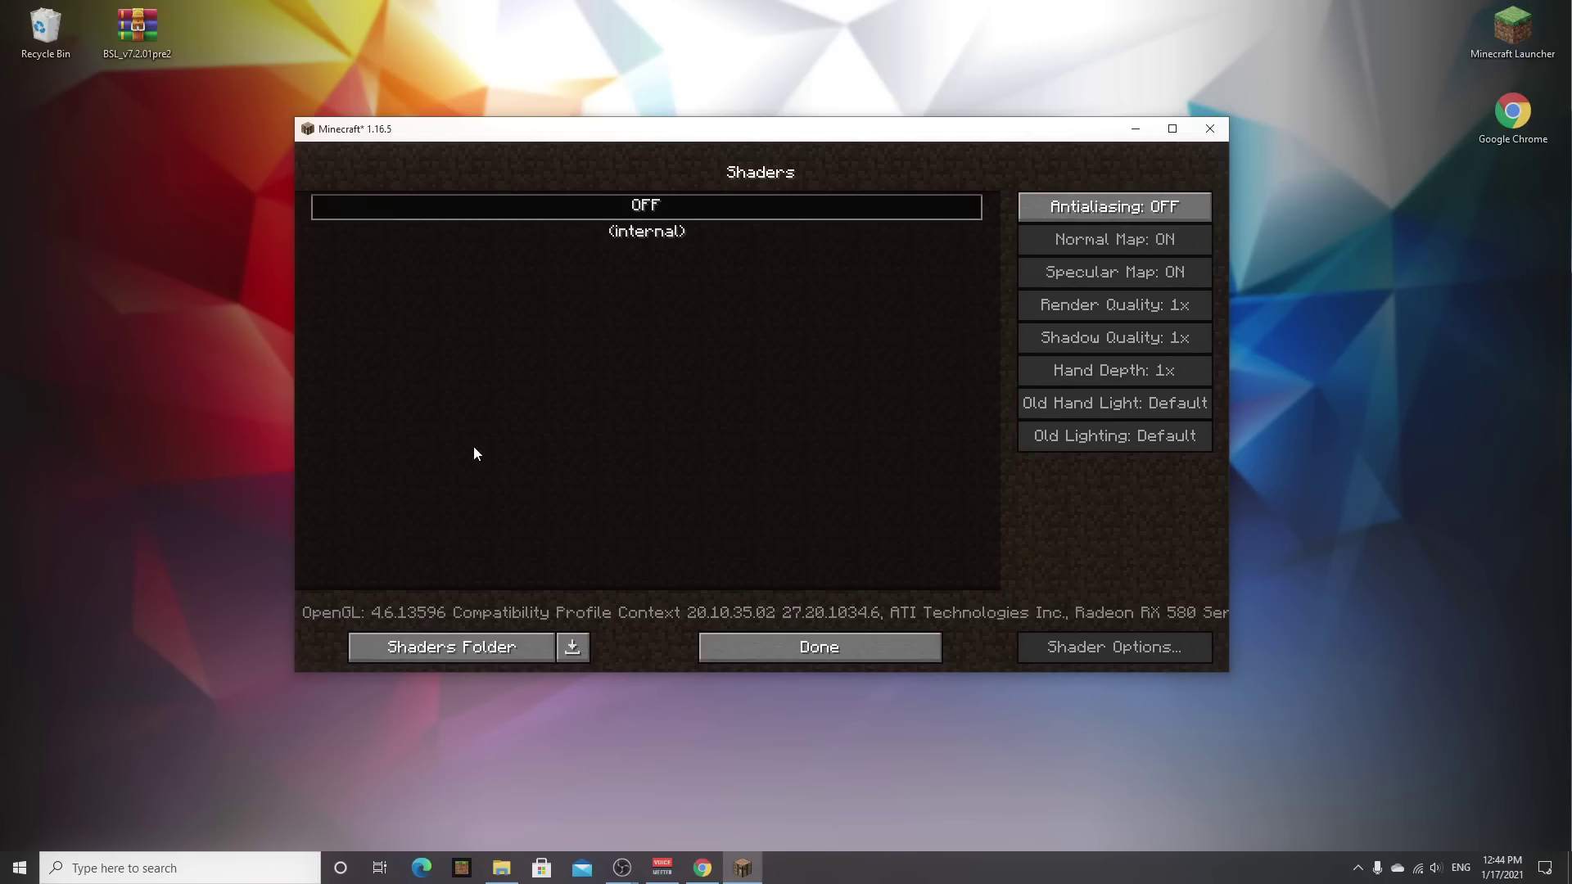
left_click(459, 650)
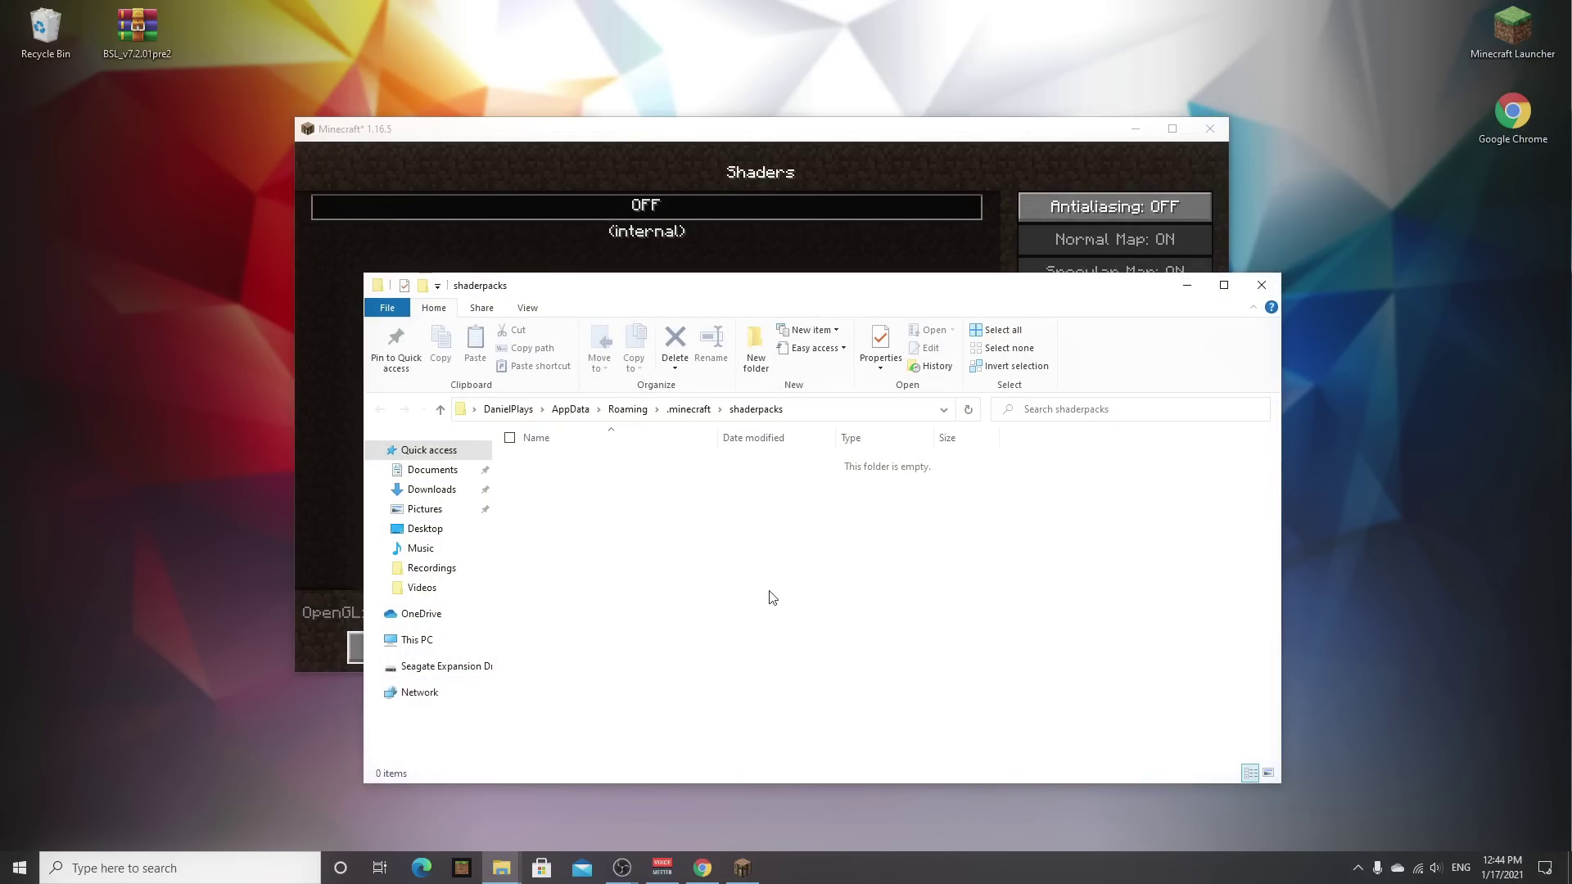
left_click_drag(138, 31, 714, 533)
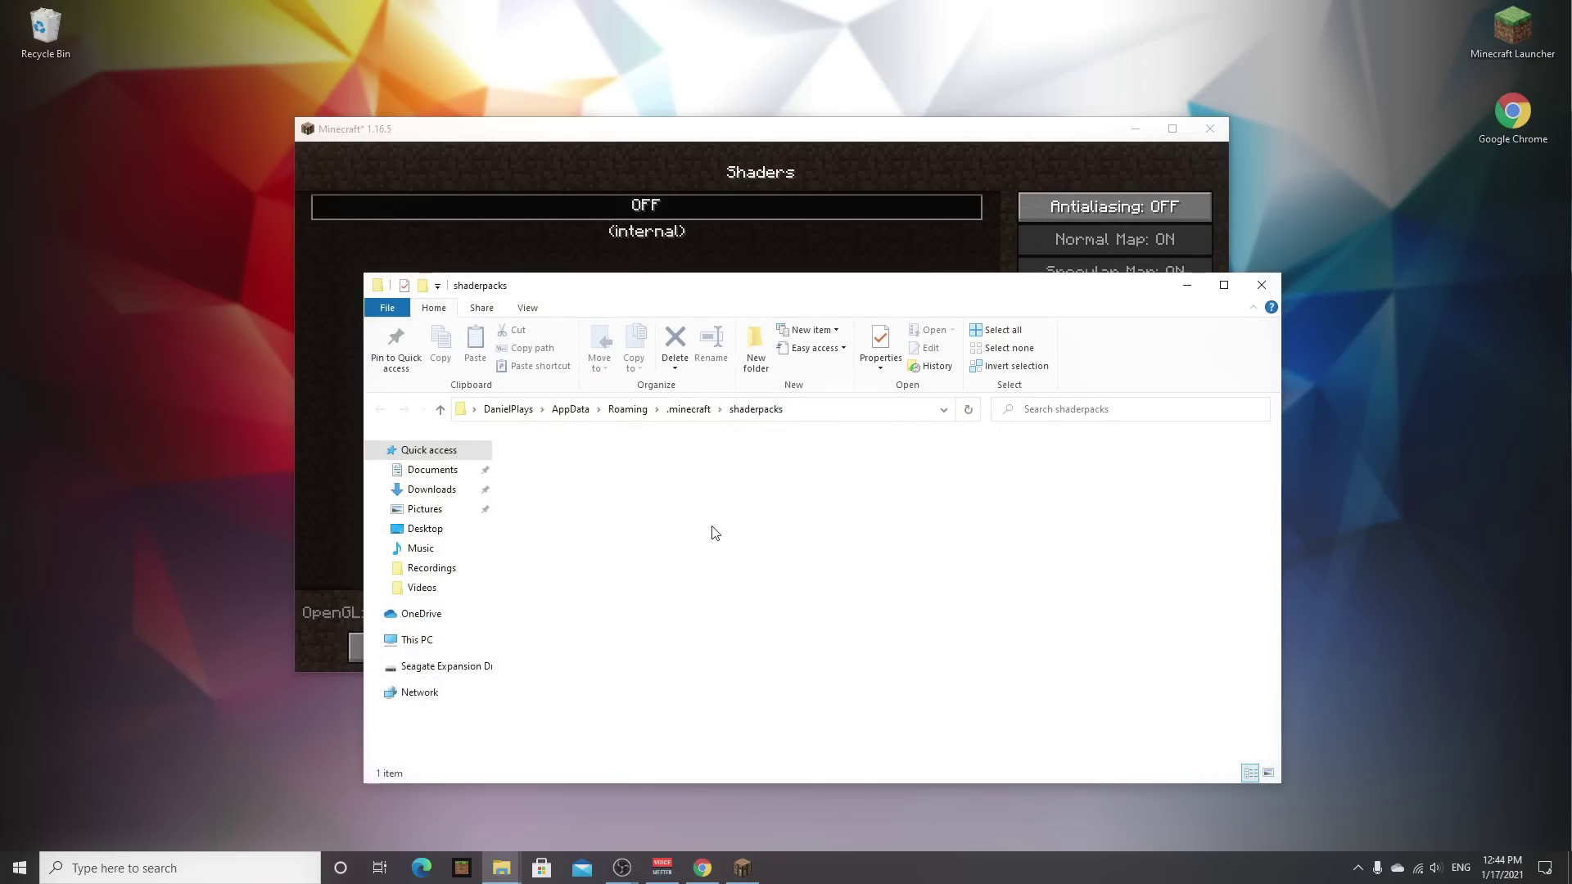
Close the shaderpacks folder window and leave the game's shader settings to return to the title screen.
left_click(663, 514)
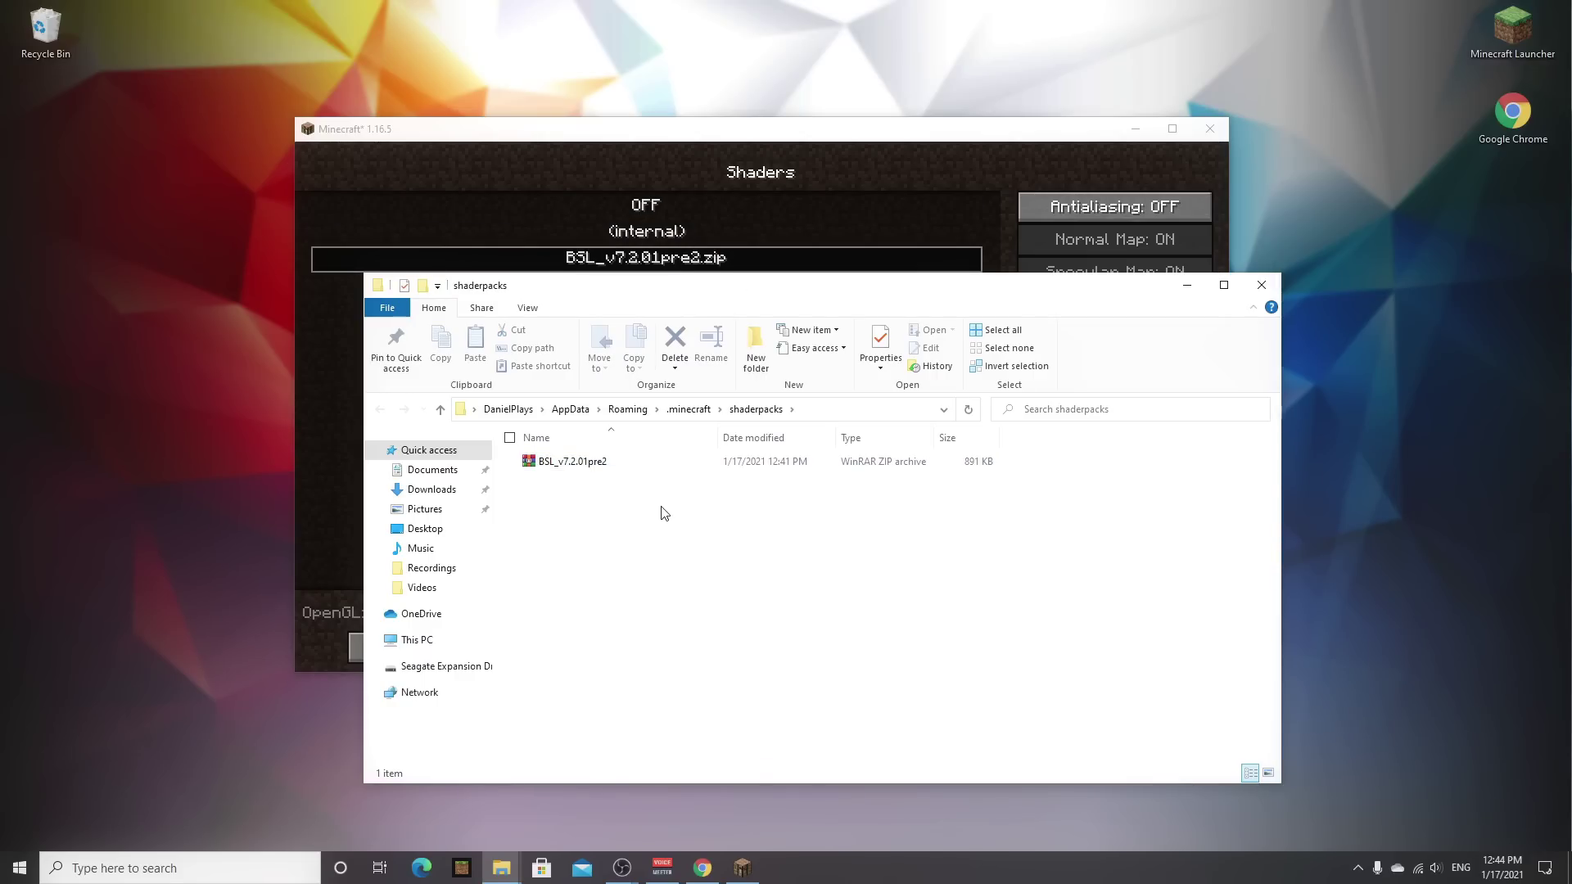
right_click(564, 466)
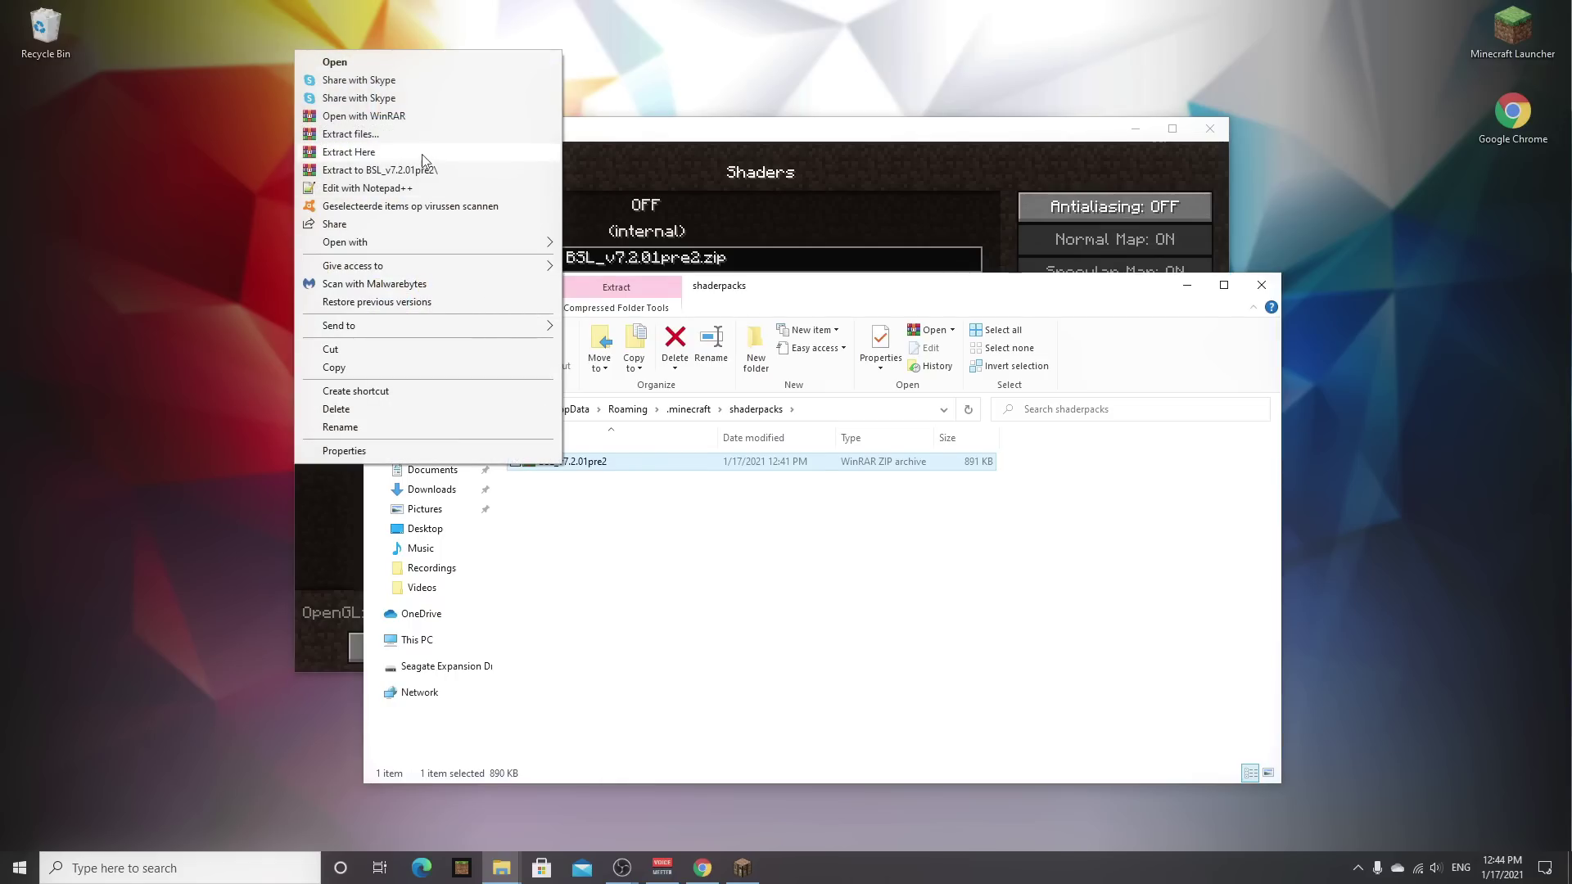
left_click(710, 562)
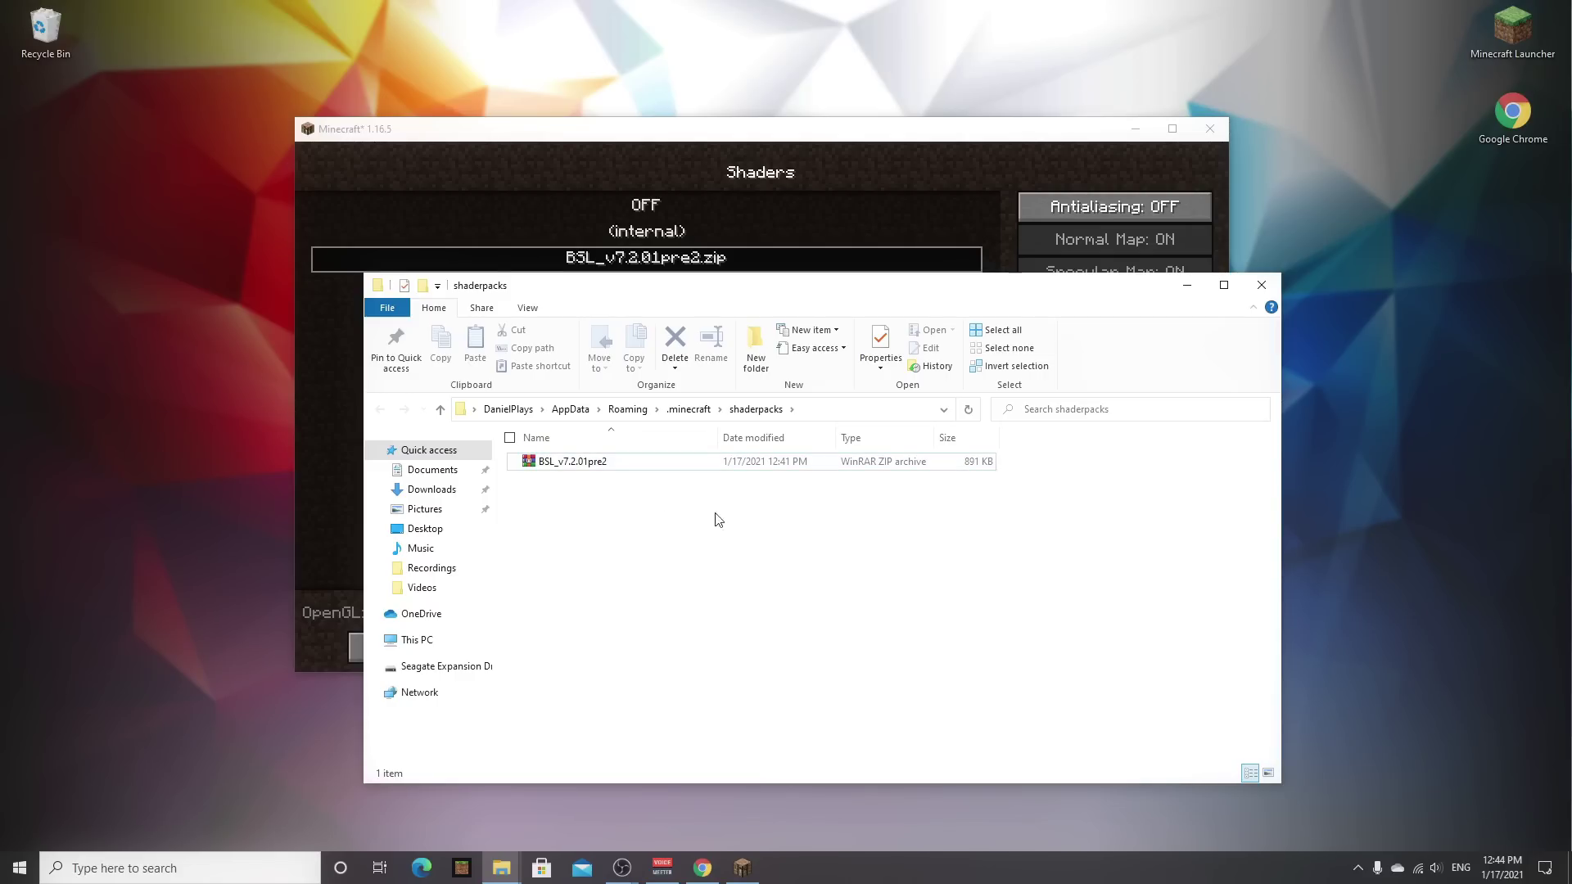
left_click(1262, 286)
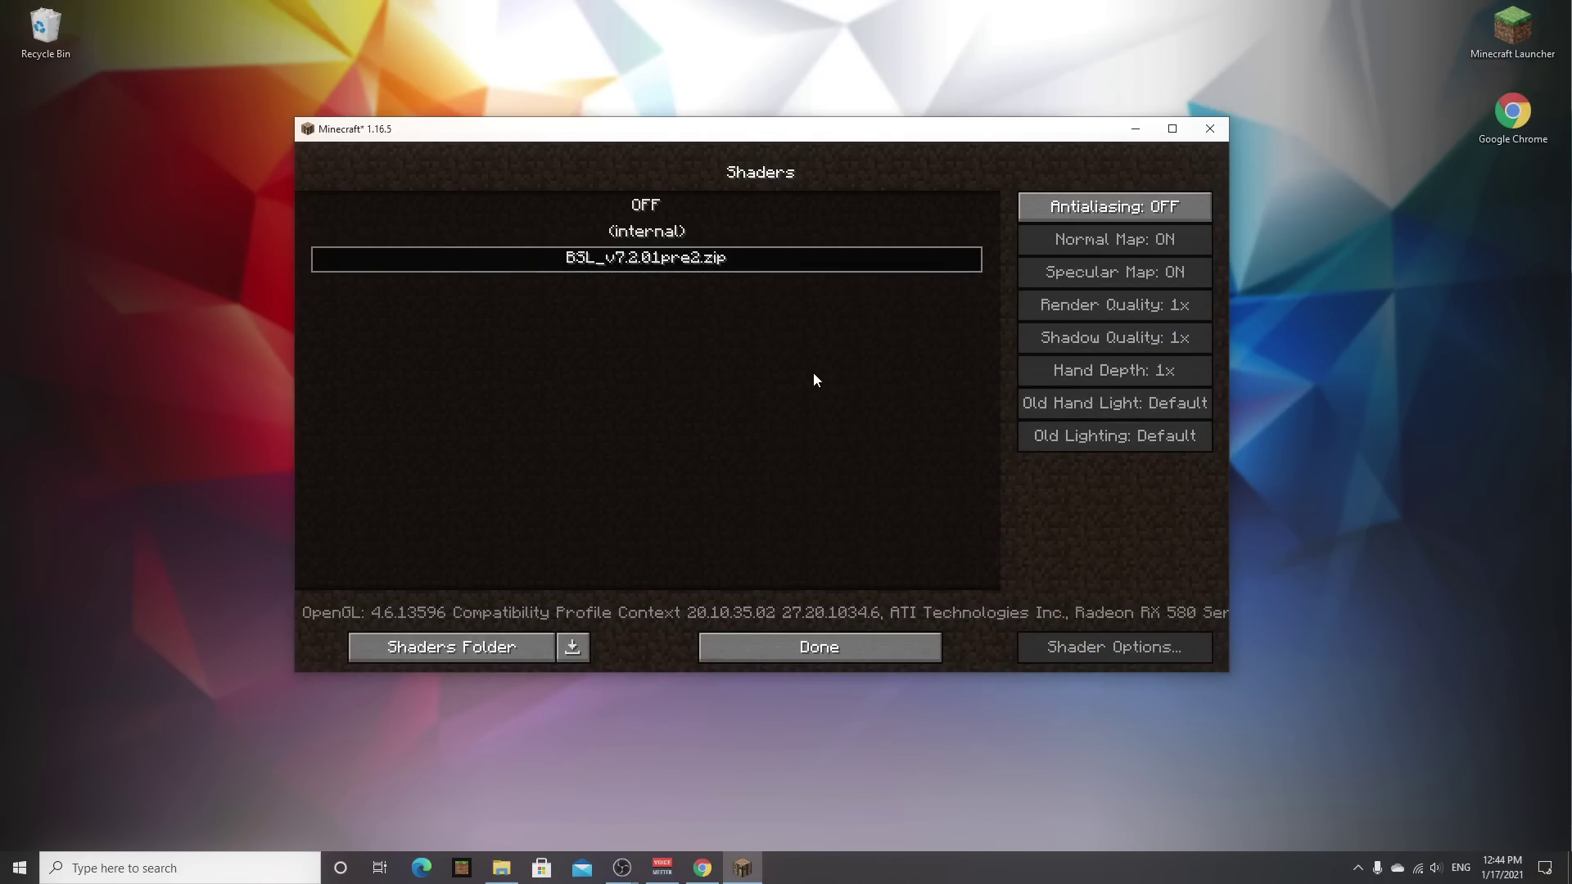
left_click(809, 646)
left_click(767, 534)
left_click(766, 532)
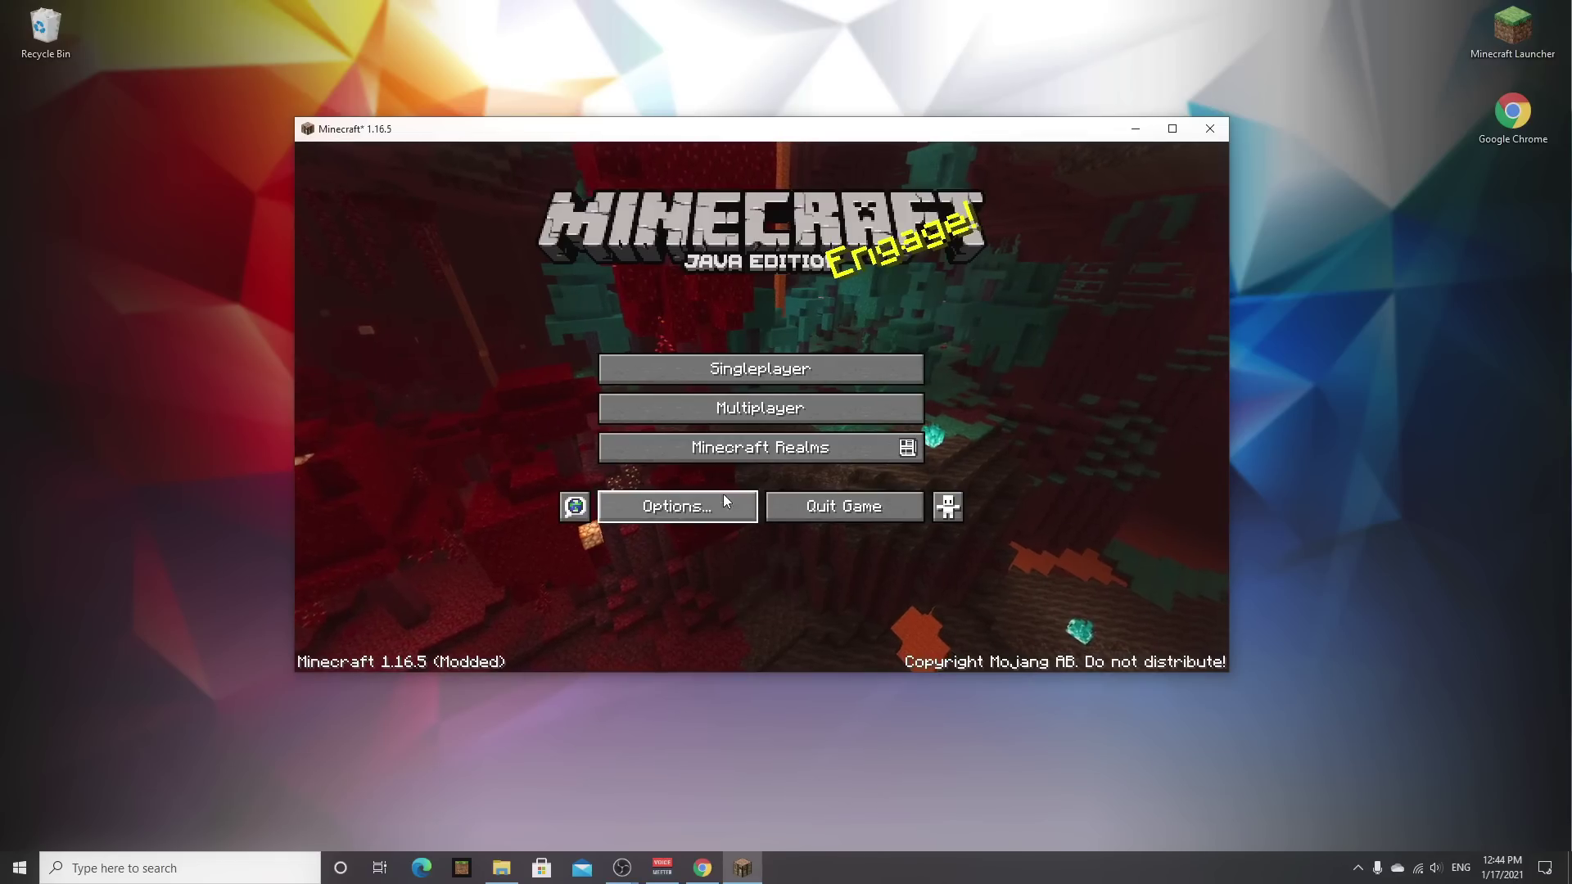
Reopen the shader settings from the game options, select the BSL_v7.2.01pre2.zip shader pack, and return to the title screen.
left_click(655, 506)
left_click(671, 357)
left_click(665, 434)
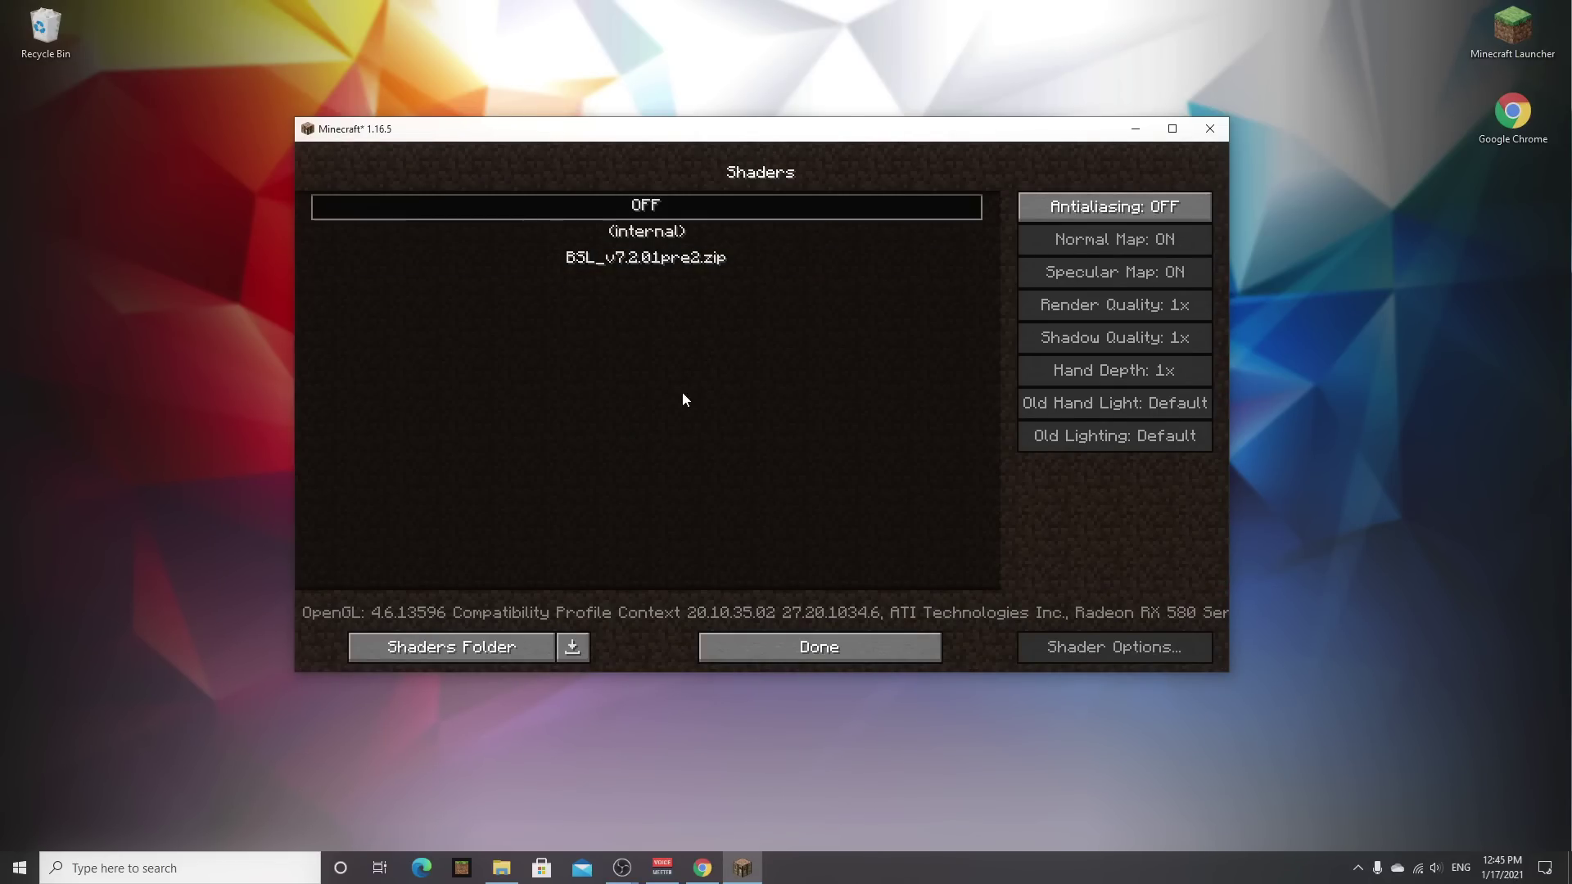
left_click(651, 258)
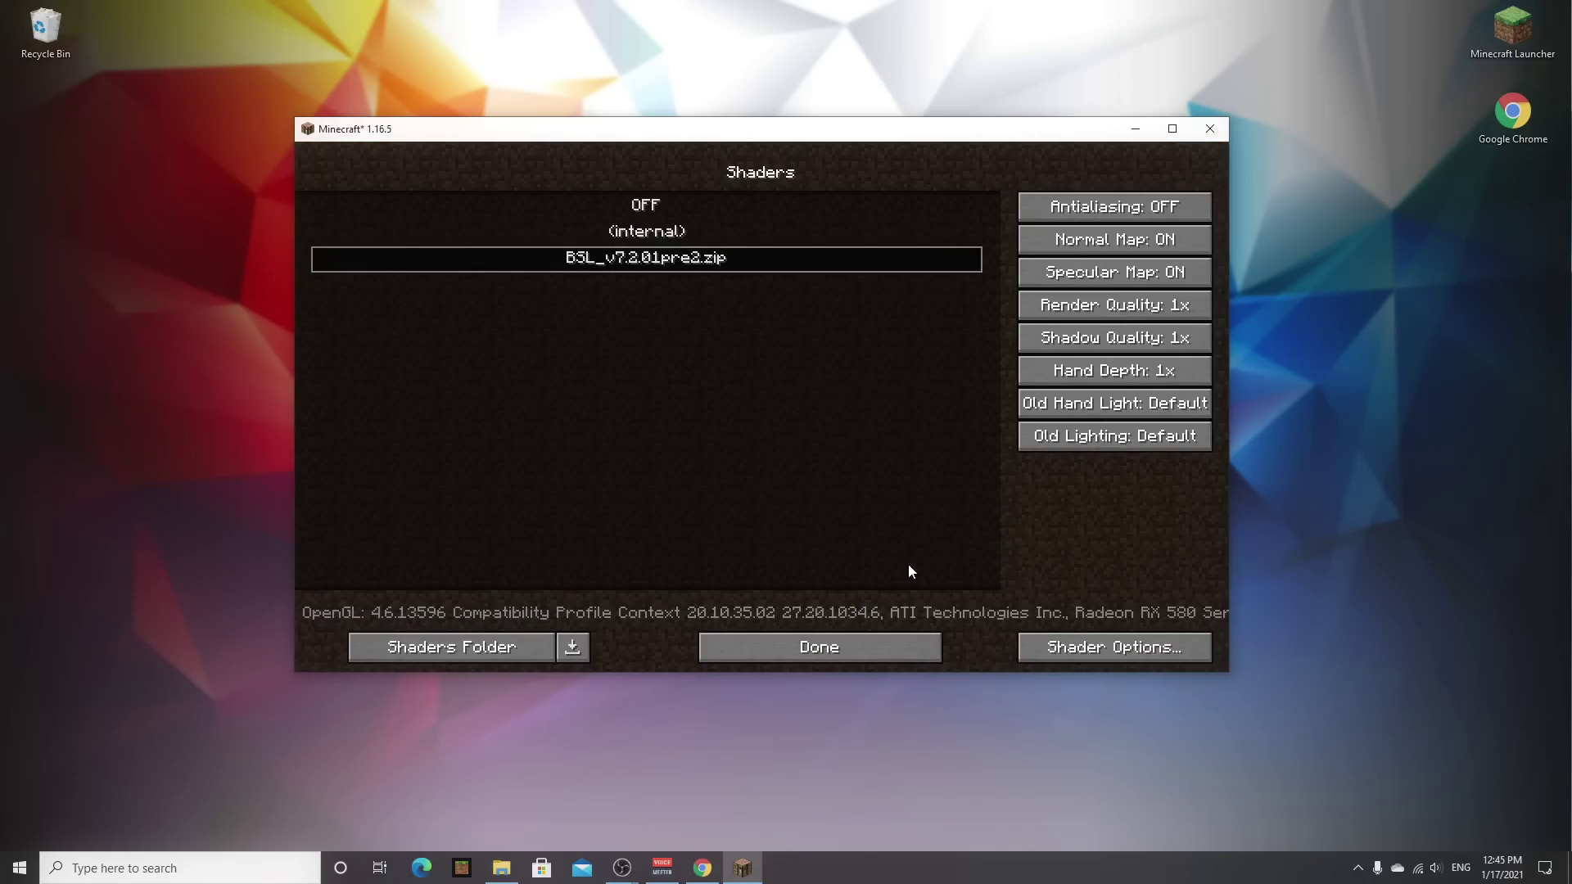
left_click(821, 651)
left_click(745, 542)
left_click(745, 528)
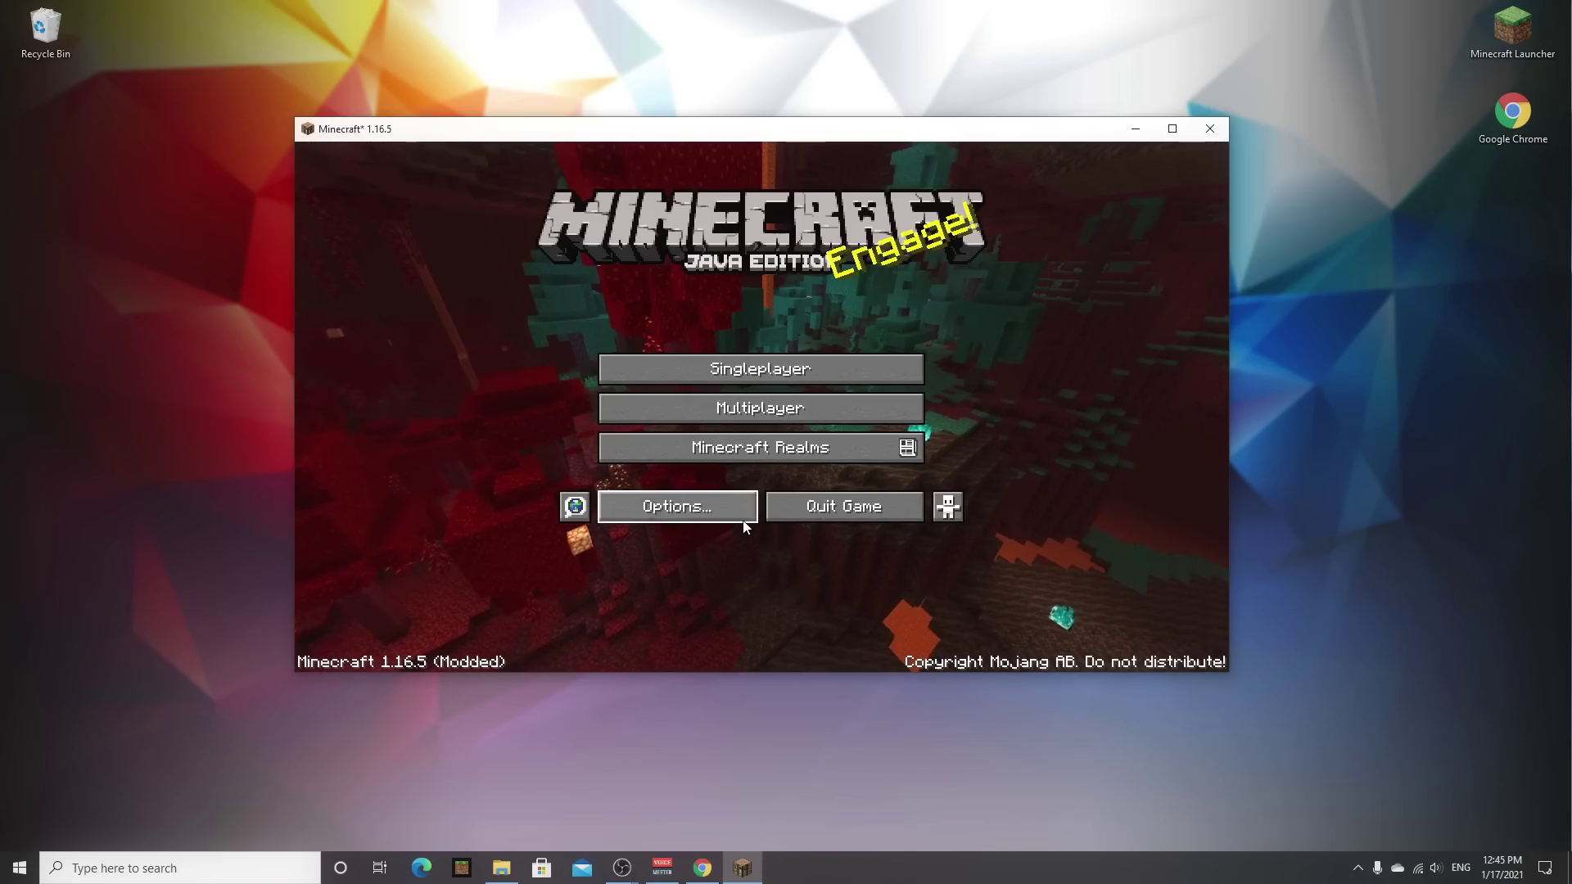